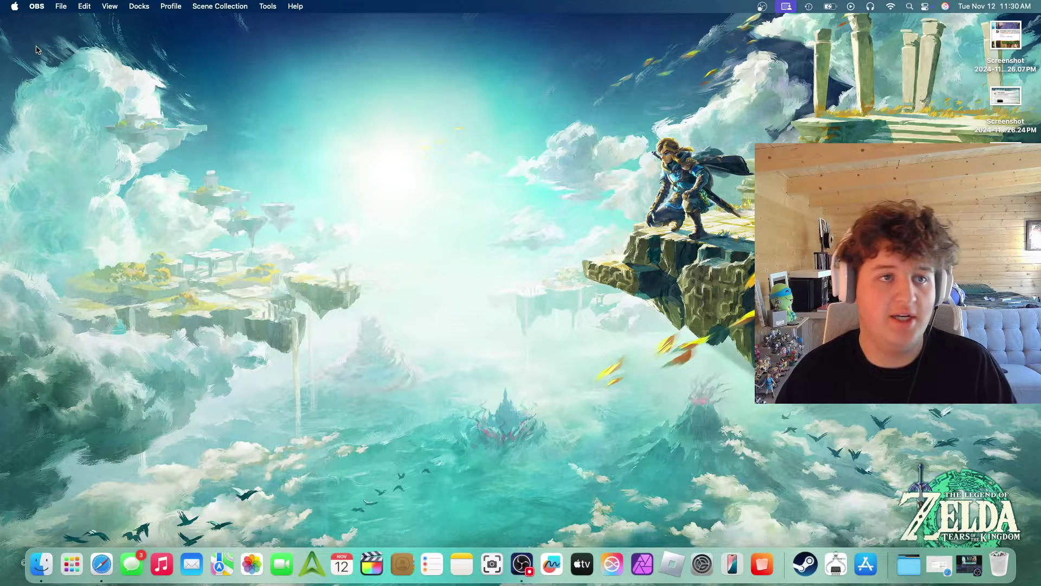
# - Check the Mac's chip and memory in the system overview, then close it
pyautogui.click(15, 7)
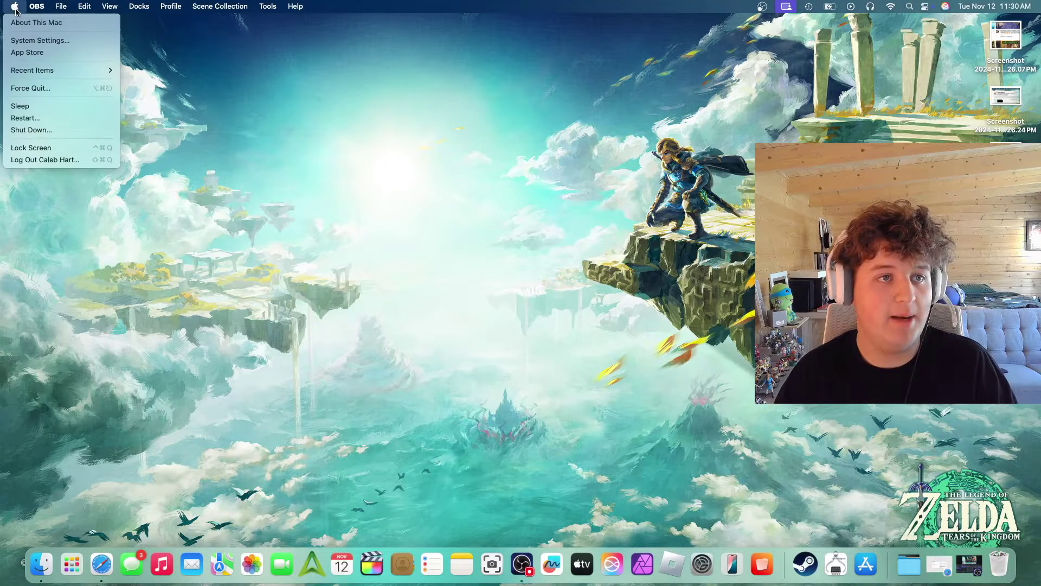
pyautogui.click(40, 28)
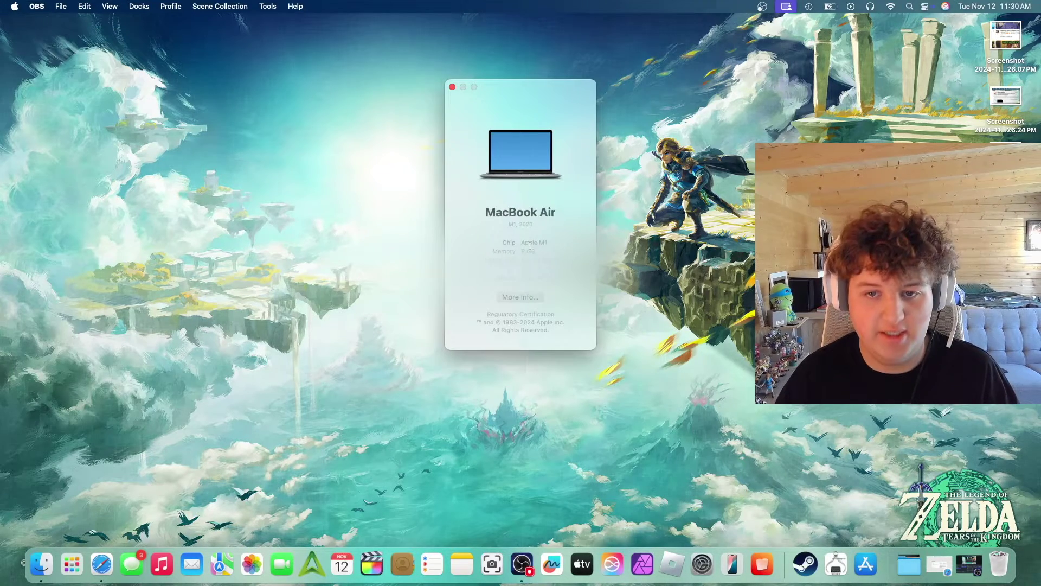
pyautogui.moveTo(519, 245); pyautogui.dragTo(558, 245)
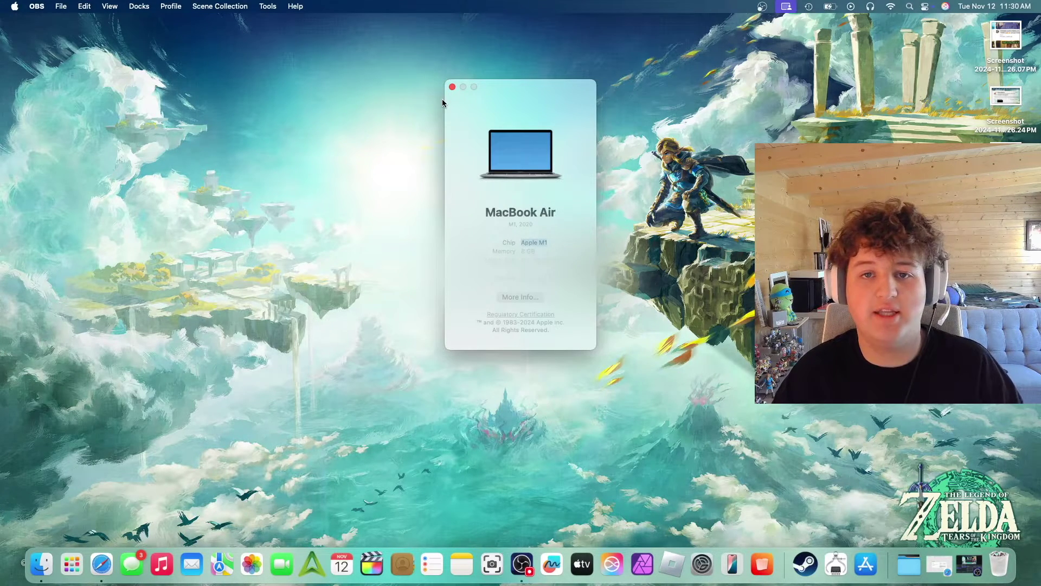
pyautogui.click(453, 88)
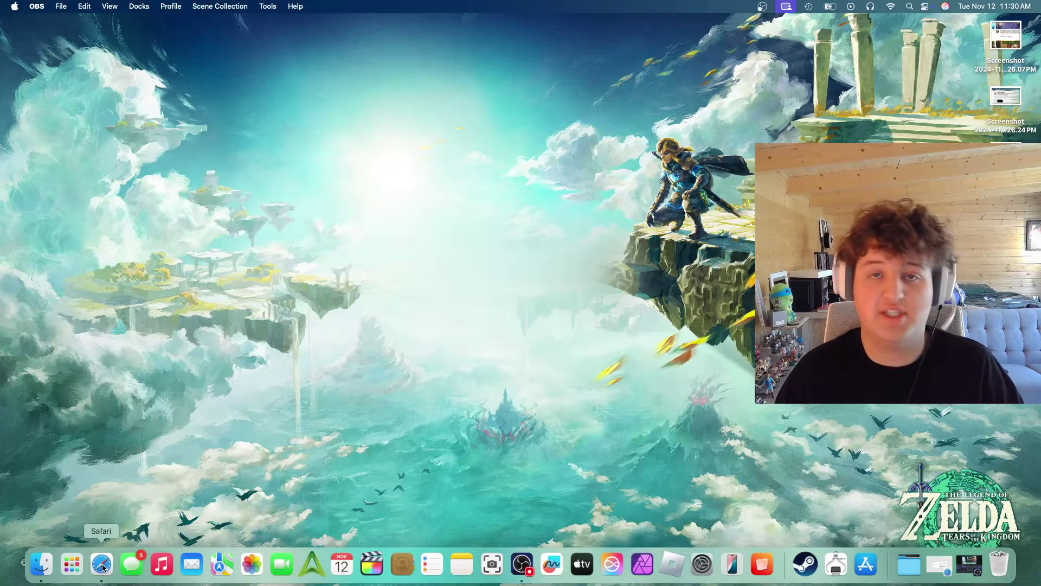
pyautogui.click(15, 6)
pyautogui.click(43, 24)
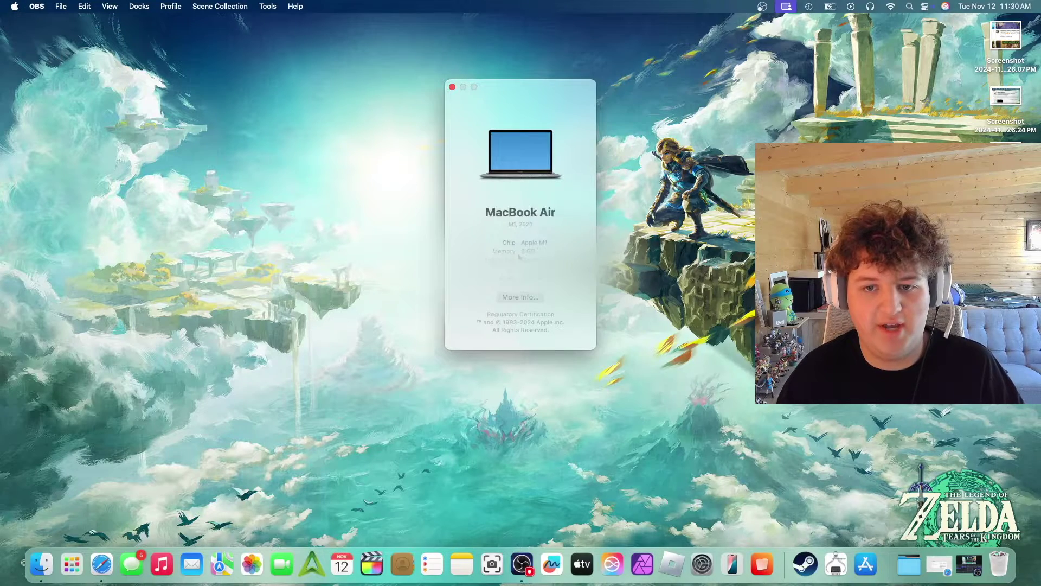
pyautogui.click(453, 87)
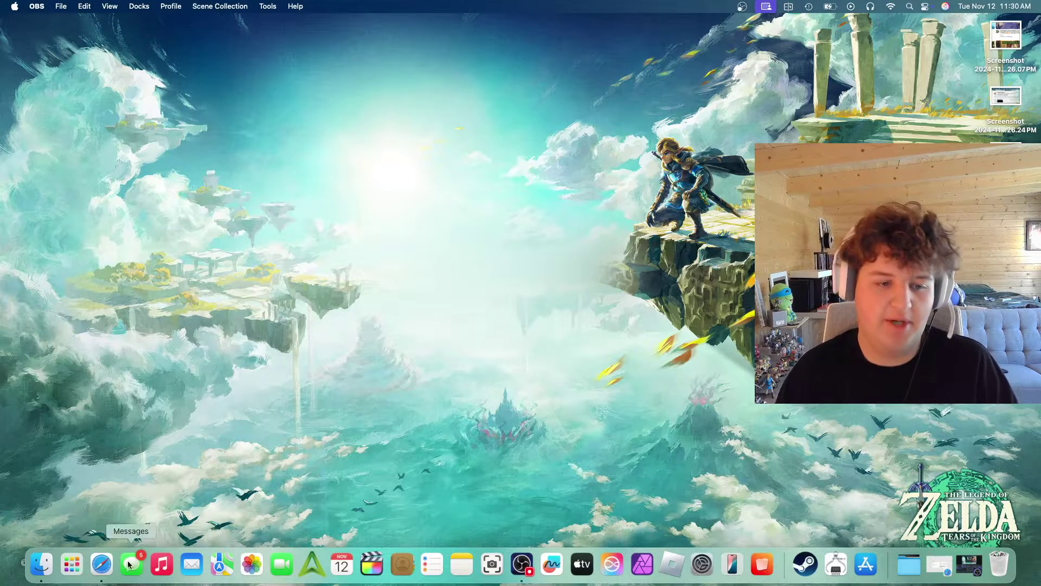
# - Switch to Safari, search the web for YAAGL, and open the yaagl/yet-another-anime-game-launcher repository on GitHub
pyautogui.click(92, 574)
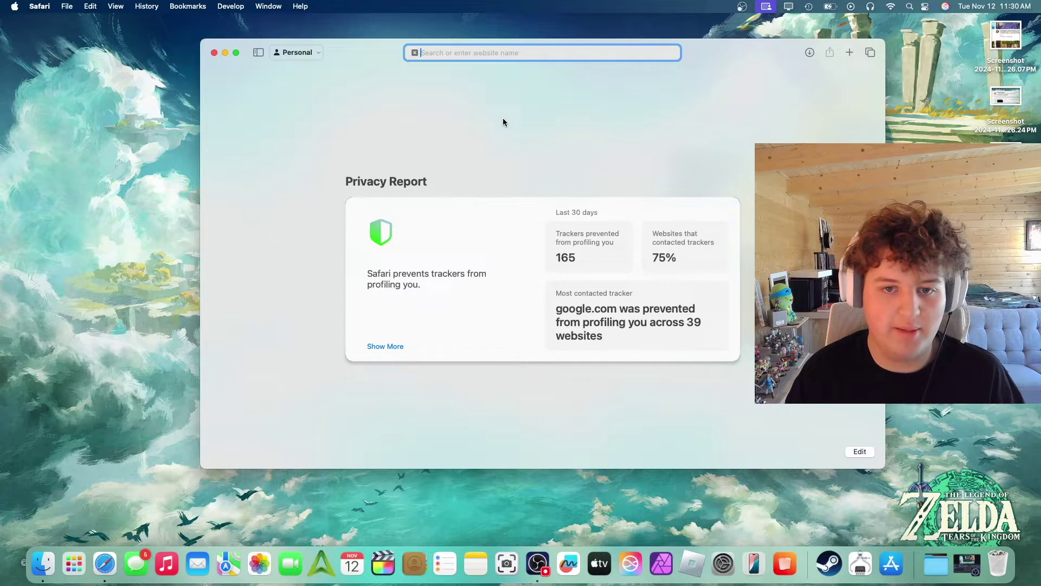
pyautogui.write('YAAGL')
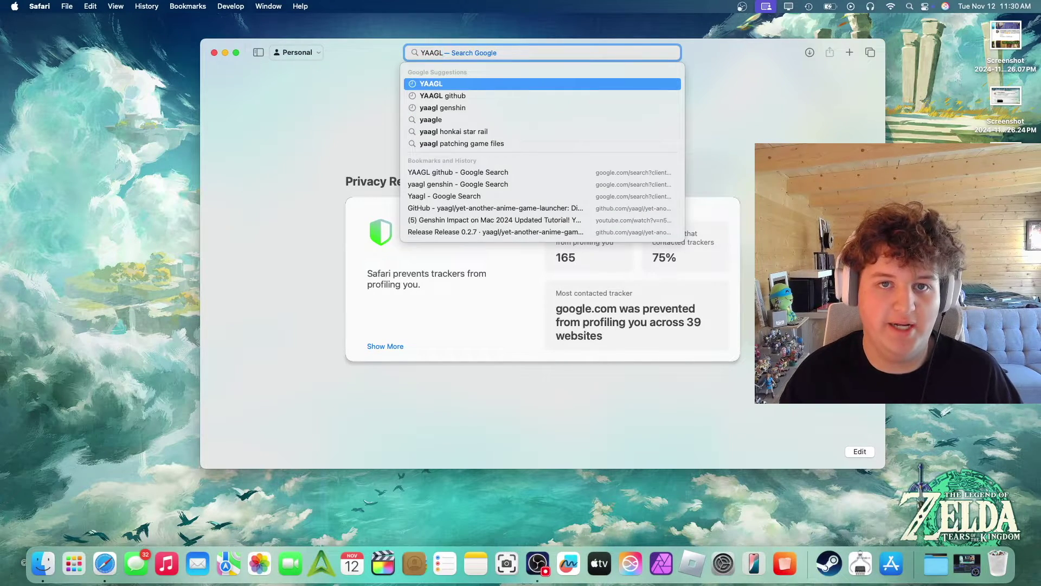
pyautogui.press('Return')
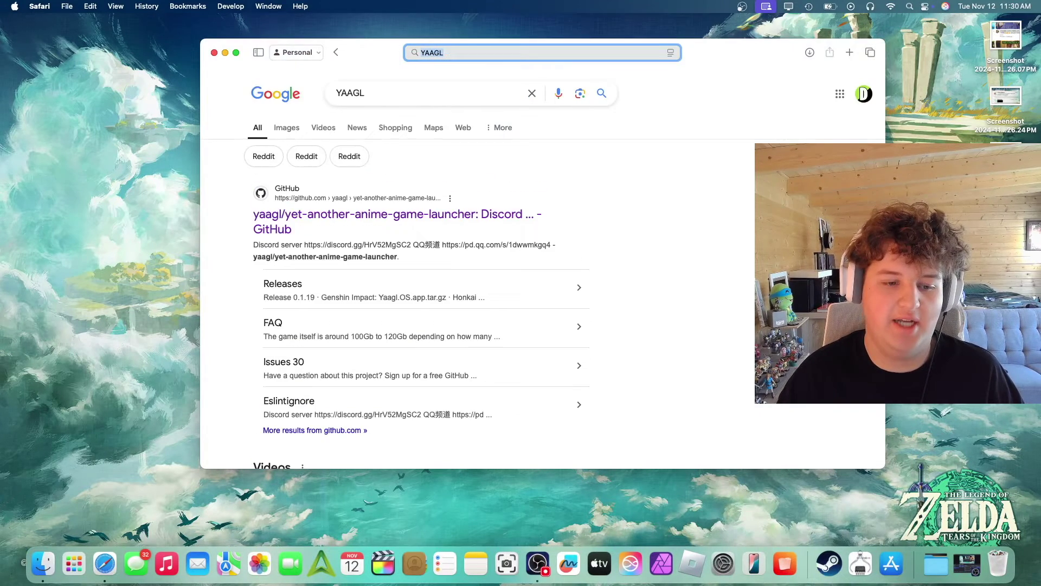
pyautogui.click(296, 216)
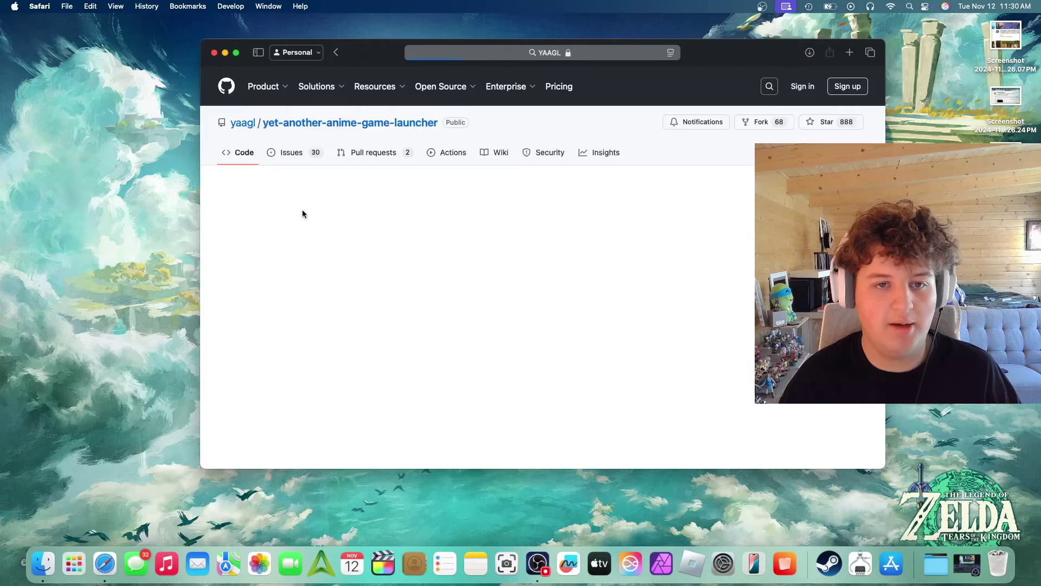
# - Open Release 0.2.7 of the launcher and download Yaagl.OS.app.tar.gz, the international Genshin Impact build
pyautogui.click(735, 441)
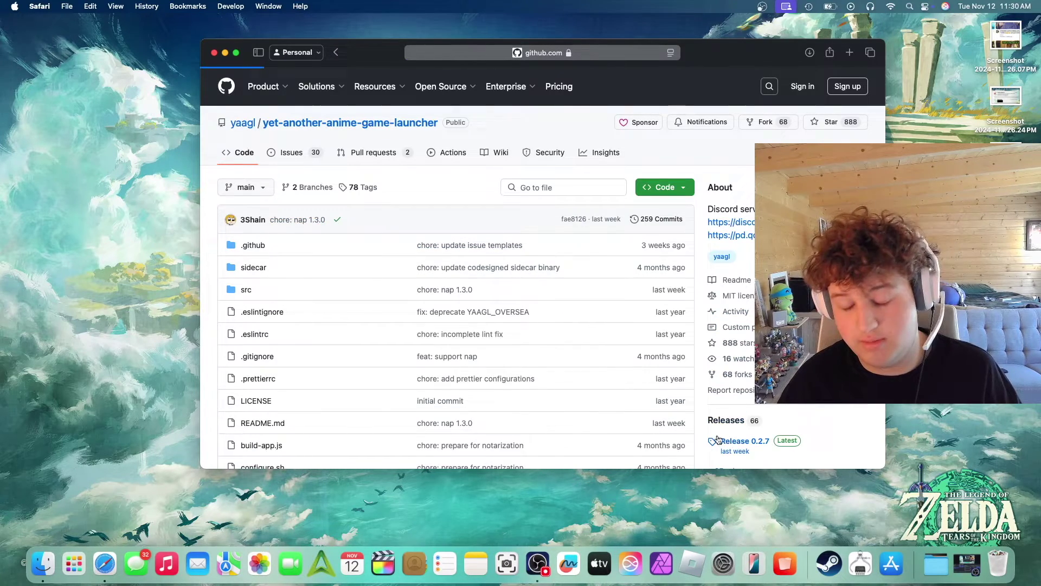
pyautogui.scroll(-1, 274, 333)
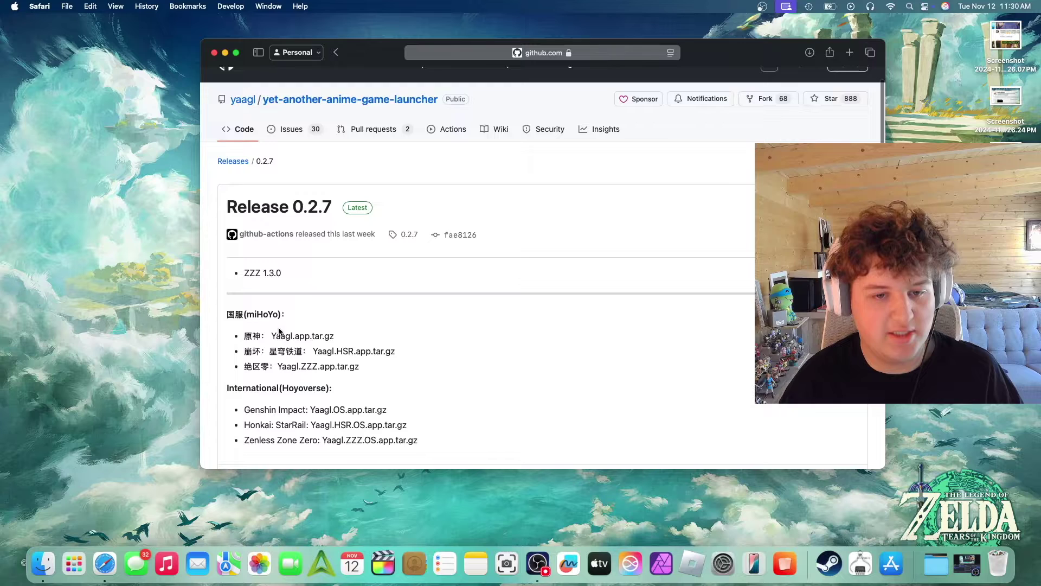
pyautogui.scroll(-3, 270, 330)
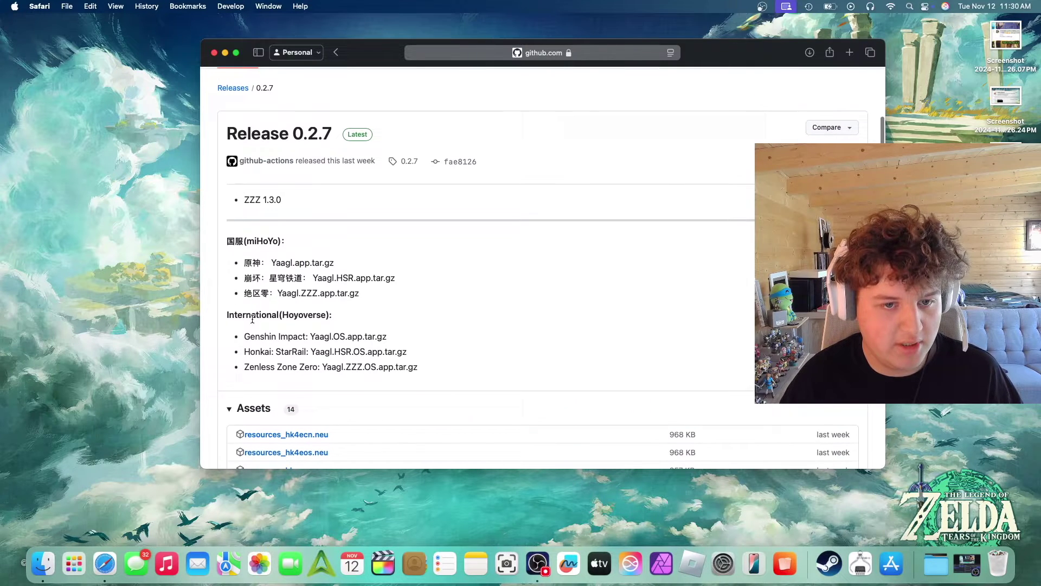
pyautogui.moveTo(311, 337); pyautogui.dragTo(393, 337)
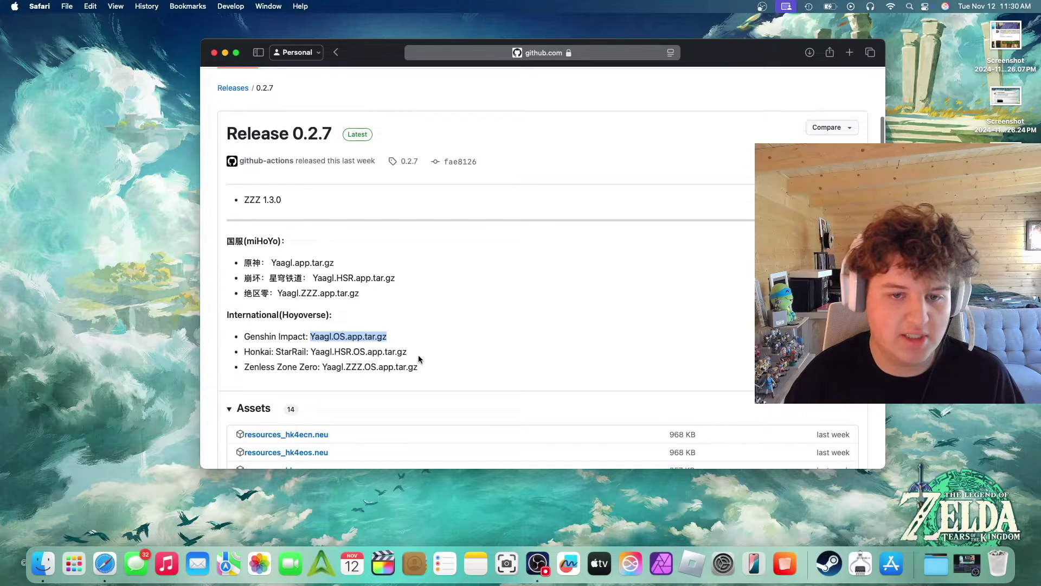
pyautogui.scroll(-5, 419, 359)
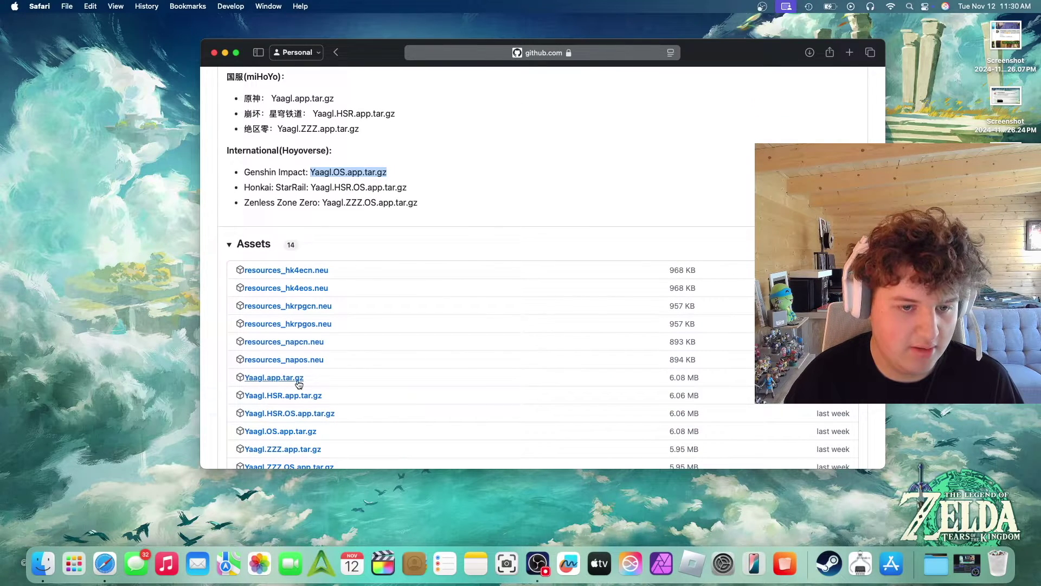
pyautogui.scroll(-2, 309, 395)
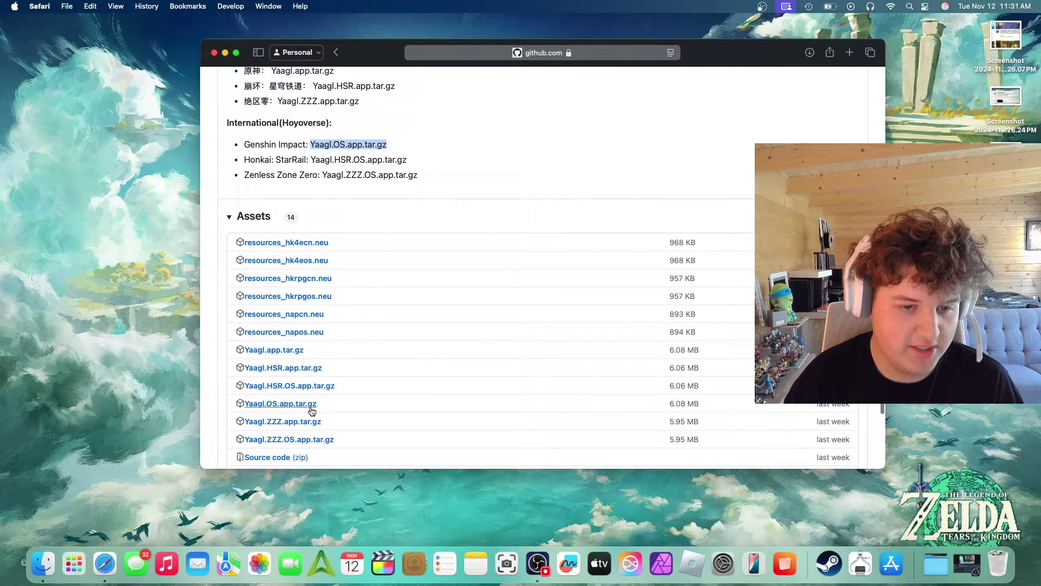
pyautogui.click(311, 407)
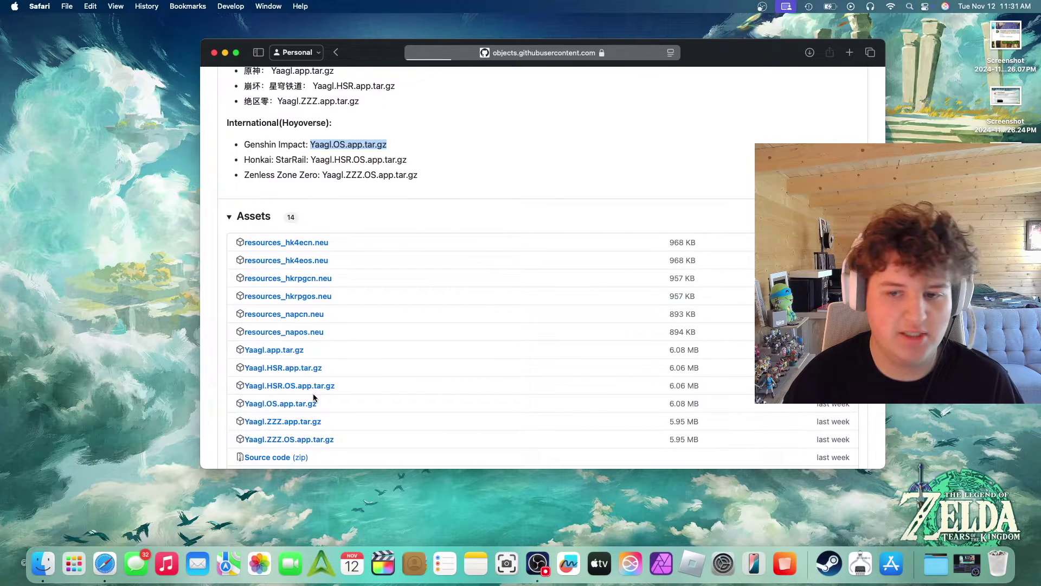
# - Extract the downloaded Yaagl.OS.app.tar archive and move the Yaagl OS app into the Applications folder
pyautogui.click(810, 52)
pyautogui.doubleClick(796, 104)
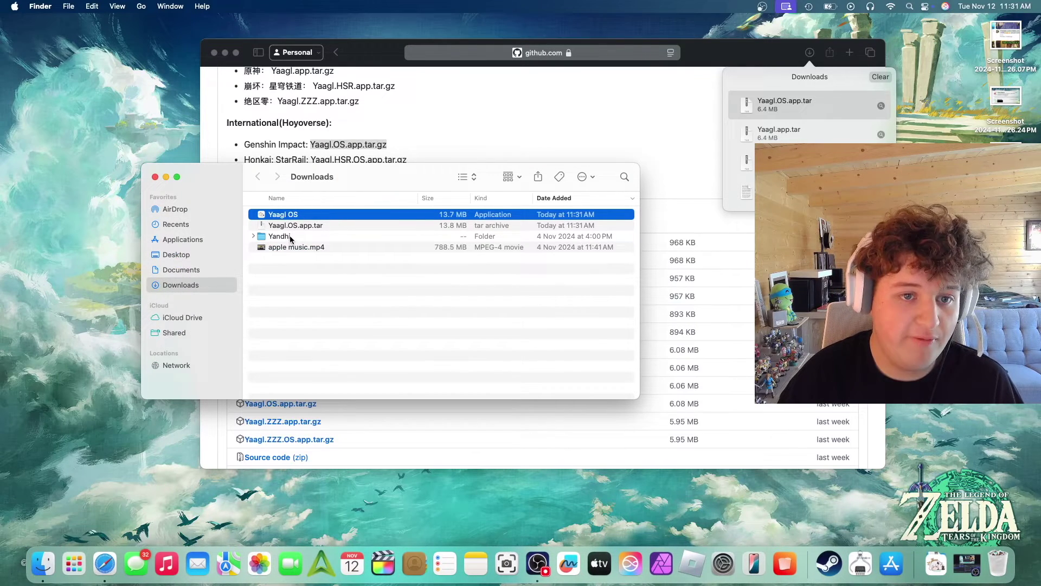
pyautogui.moveTo(307, 219); pyautogui.dragTo(206, 239)
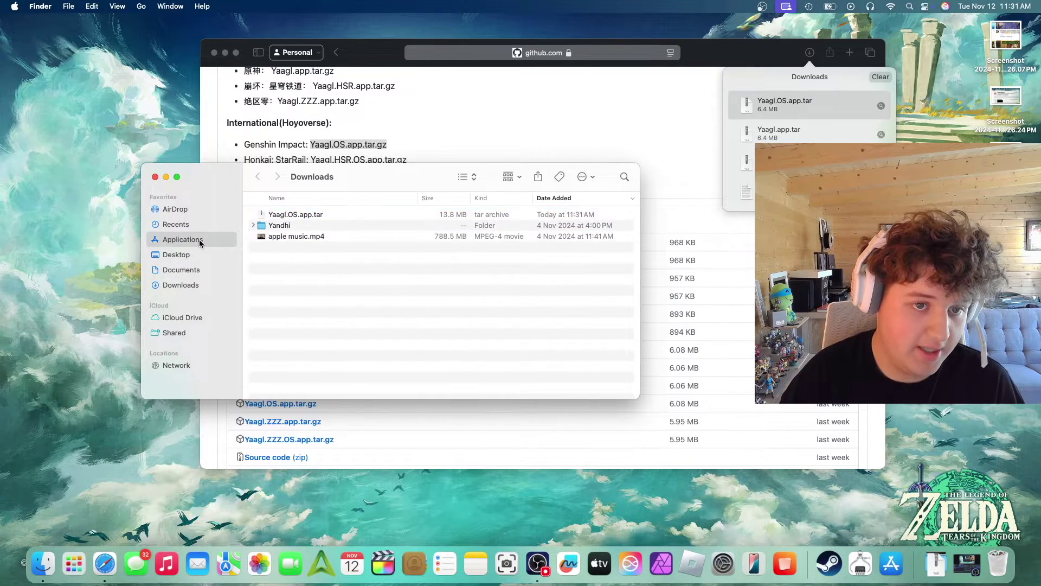
pyautogui.click(228, 241)
pyautogui.scroll(-5, 444, 298)
# - Close the GitHub browser window and quit Safari
pyautogui.click(822, 80)
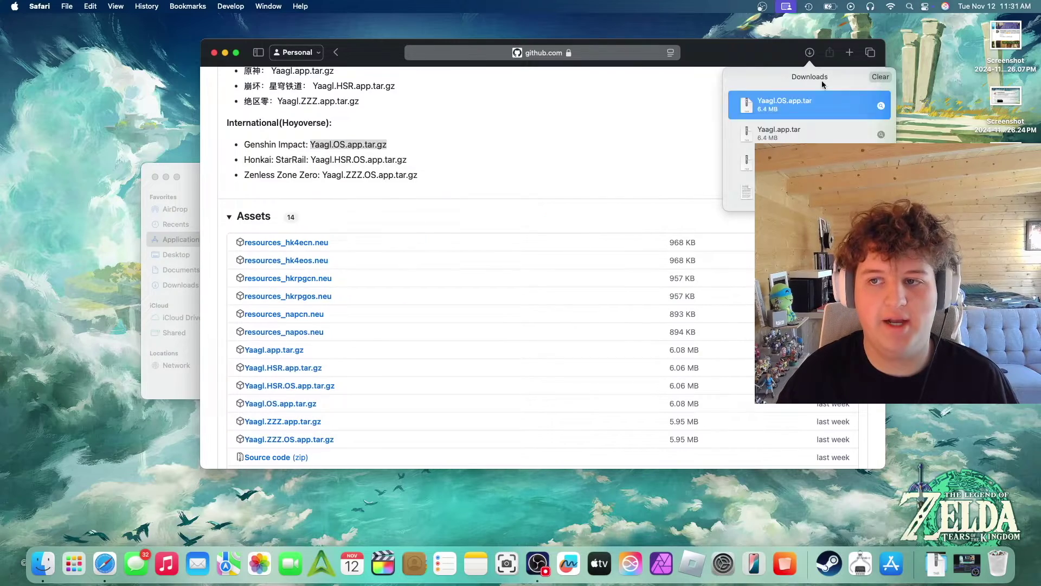
pyautogui.click(215, 54)
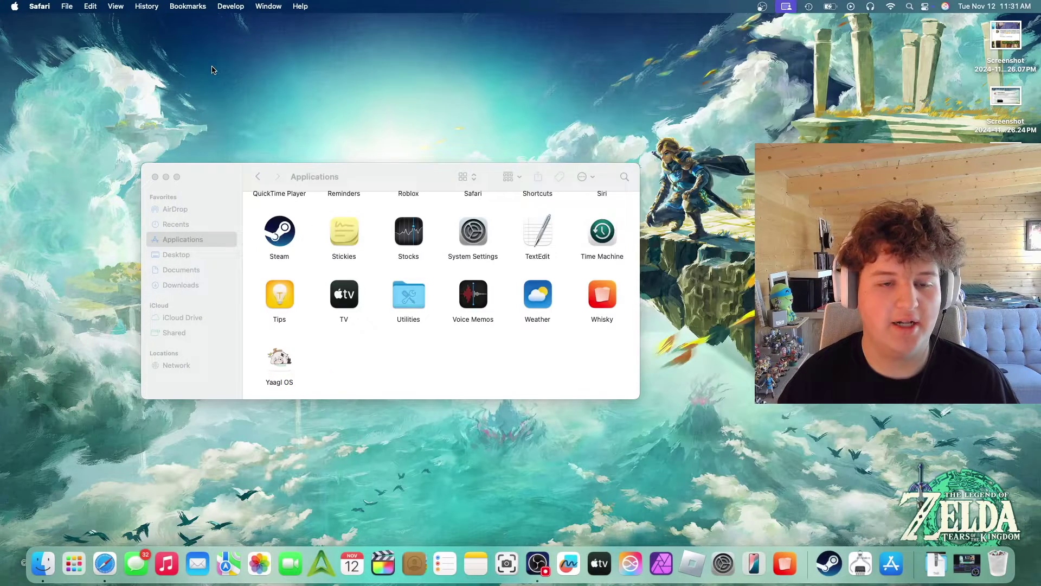
pyautogui.rightClick(105, 564)
pyautogui.click(105, 527)
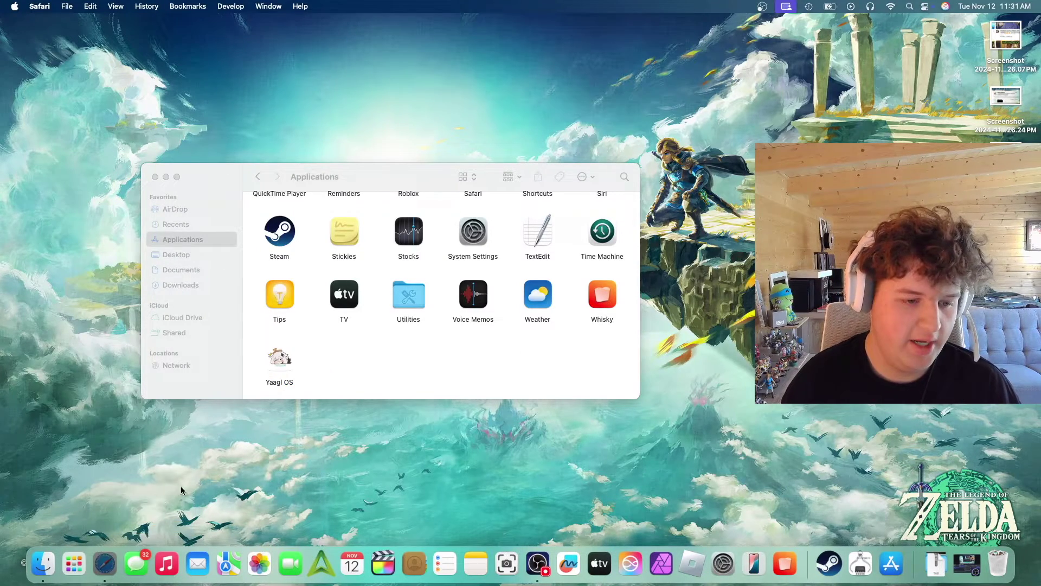
# - Try to launch Yaagl OS from Applications, then allow the blocked app to open anyway in the Privacy & Security settings
pyautogui.doubleClick(285, 360)
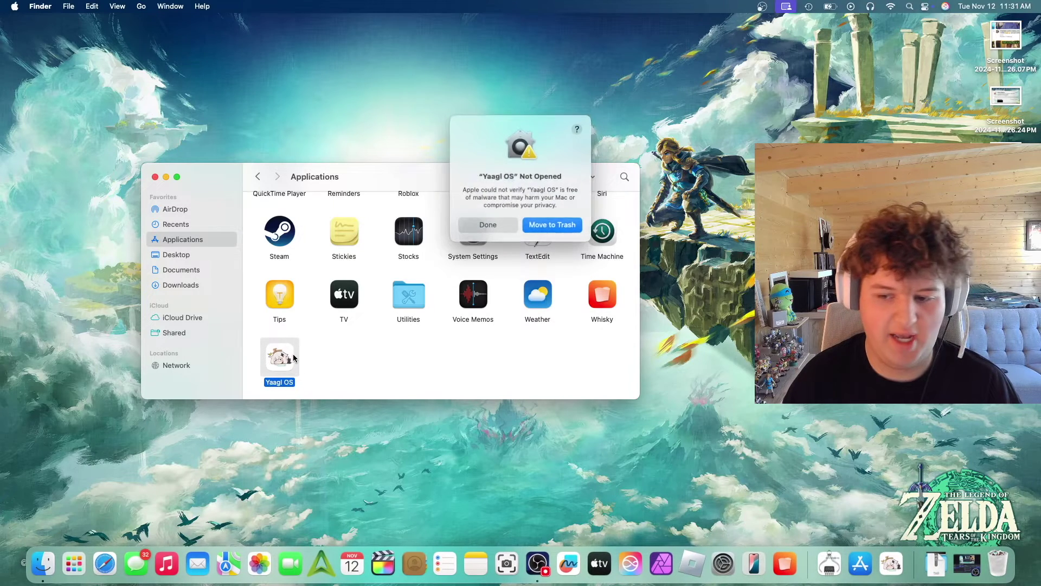
pyautogui.click(504, 222)
pyautogui.doubleClick(500, 263)
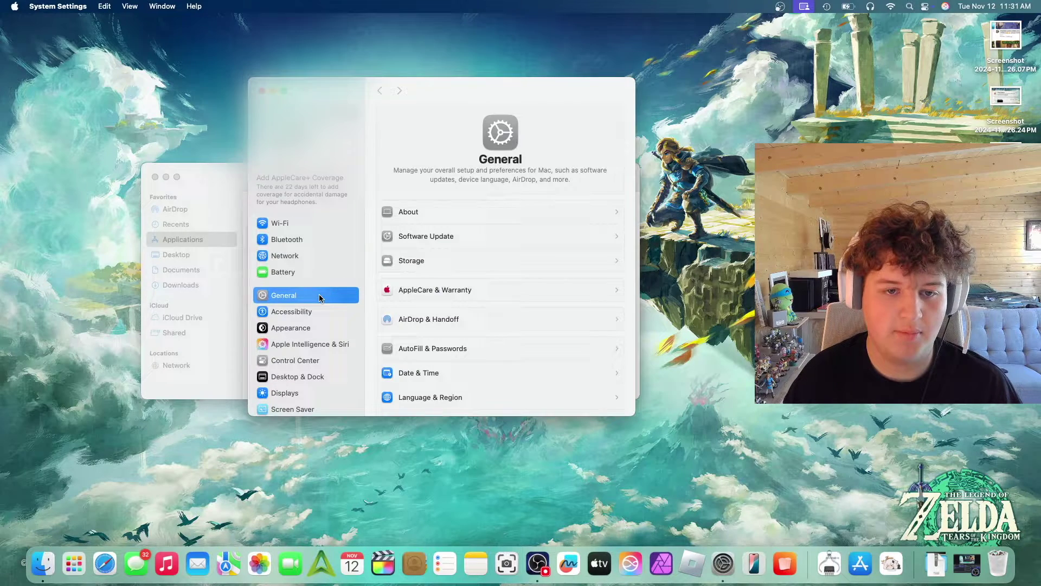
pyautogui.scroll(-8, 304, 314)
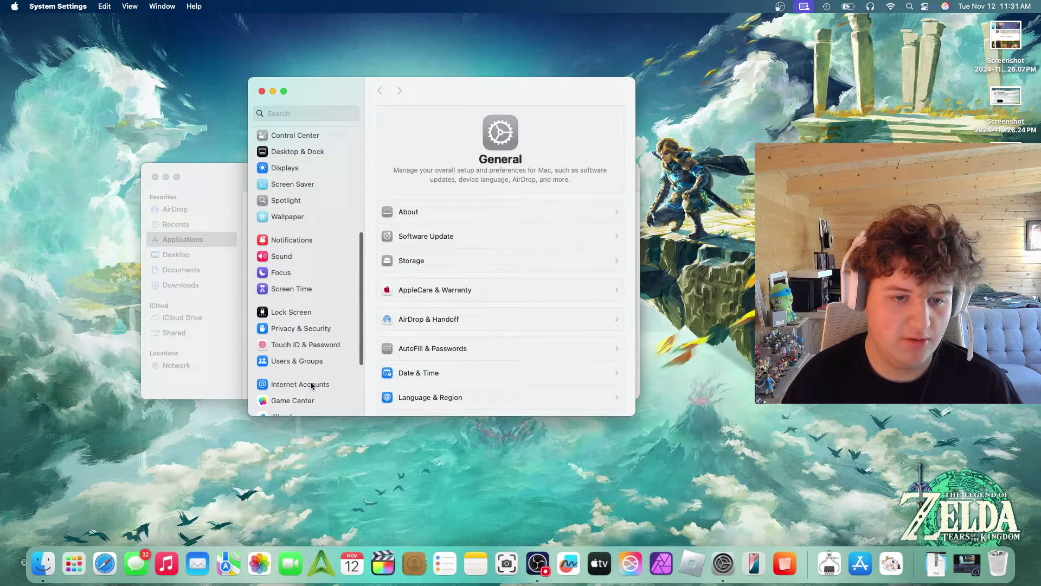
pyautogui.click(307, 330)
pyautogui.scroll(-5, 483, 291)
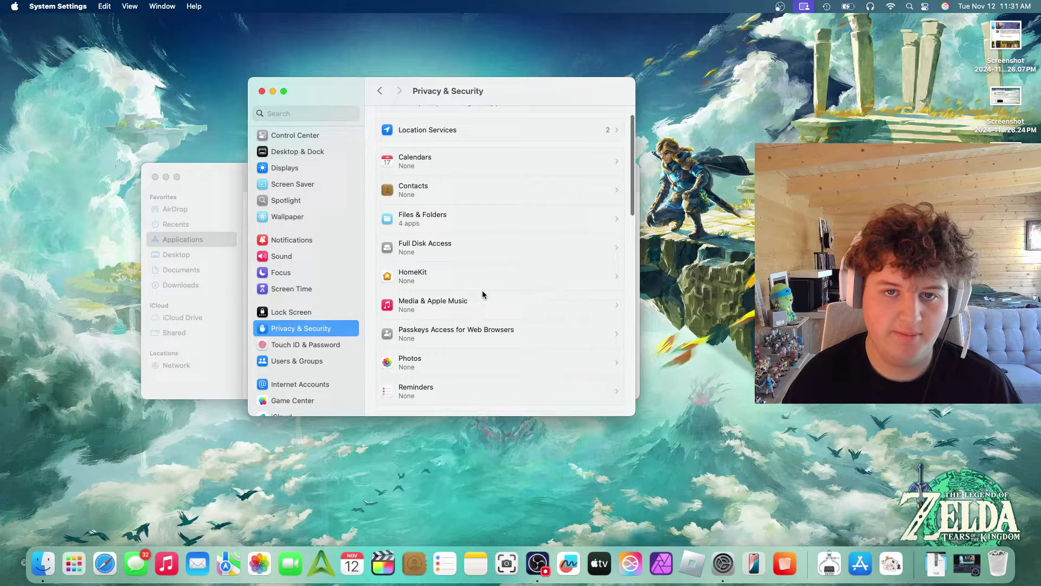
pyautogui.scroll(-5, 482, 291)
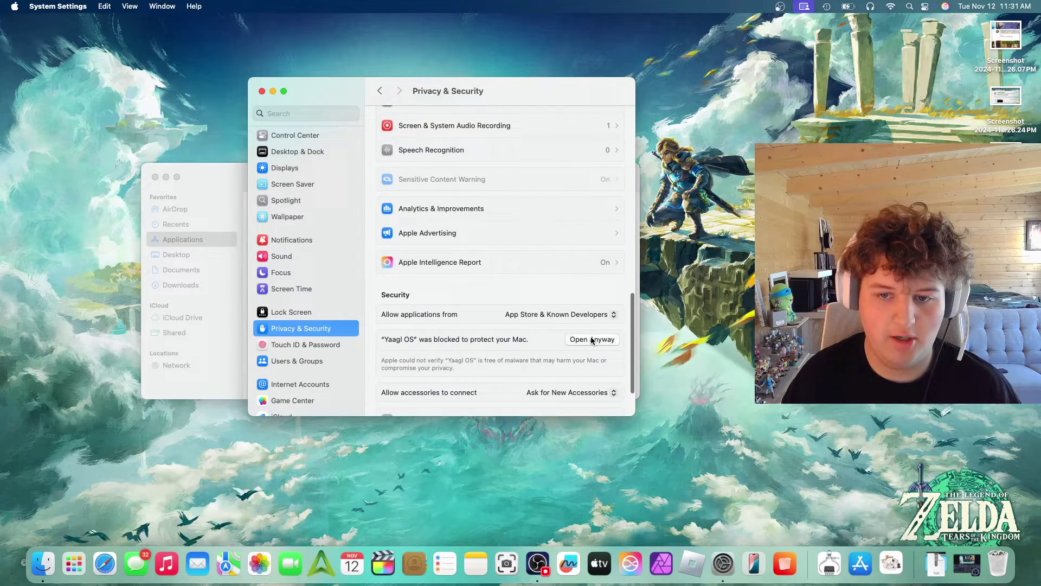
pyautogui.click(593, 339)
pyautogui.click(549, 244)
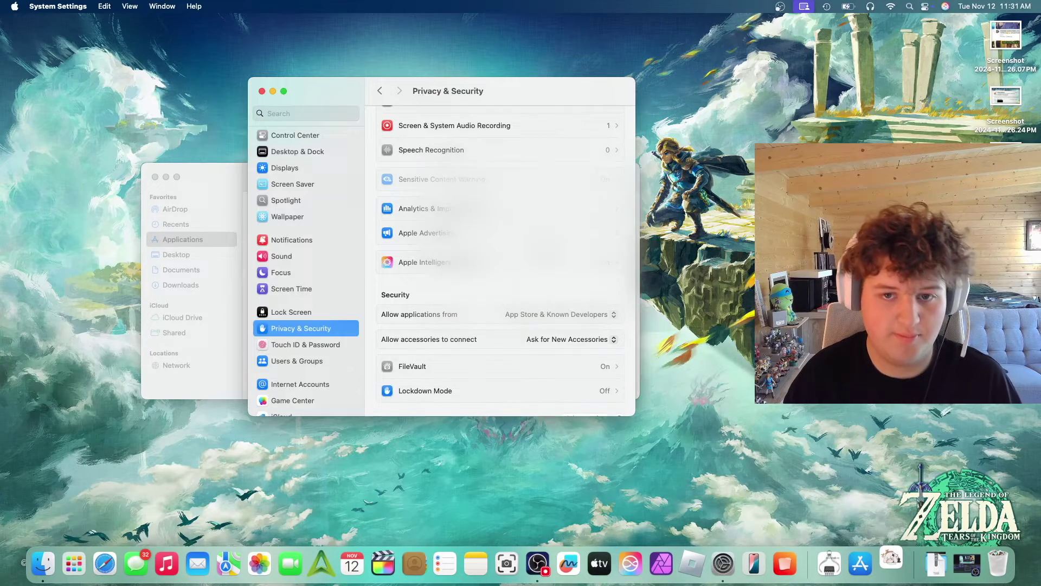
# - Clear away the System Settings and Finder windows and place the Yaagl OS icon just before Whisky in the Dock
pyautogui.click(227, 179)
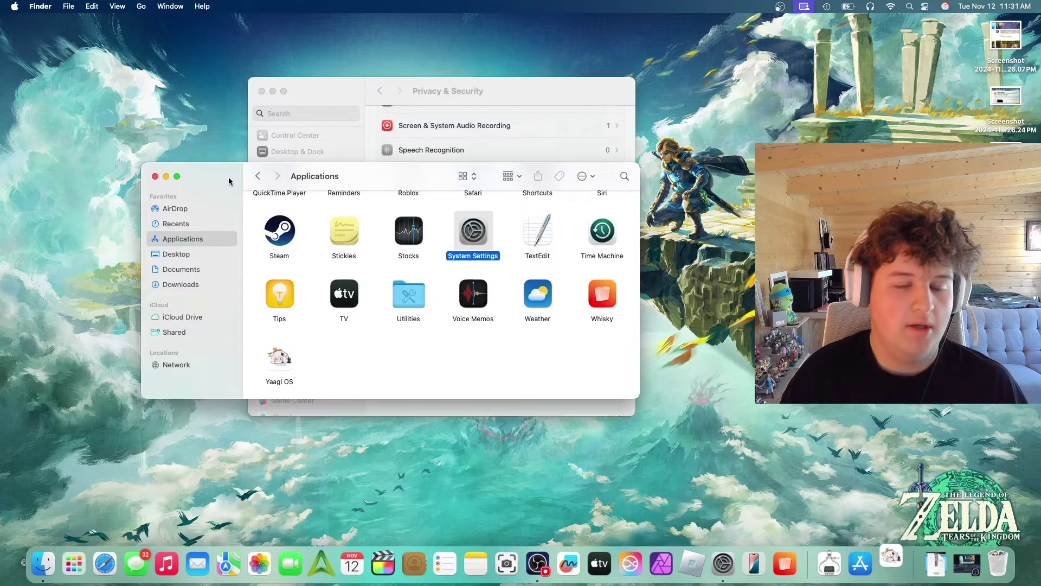
pyautogui.click(262, 91)
pyautogui.press('super+m')
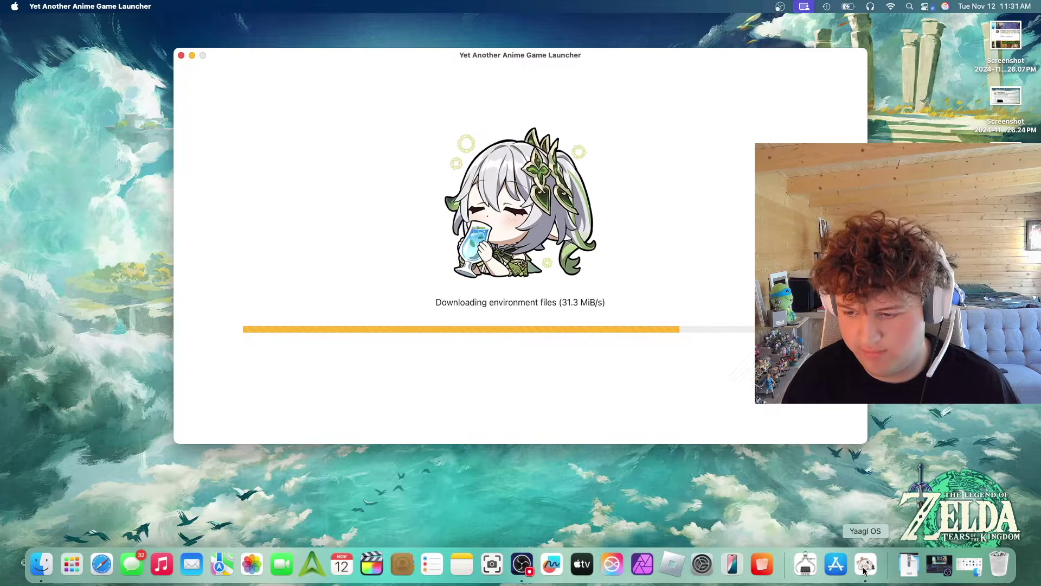
pyautogui.moveTo(865, 567); pyautogui.dragTo(762, 564)
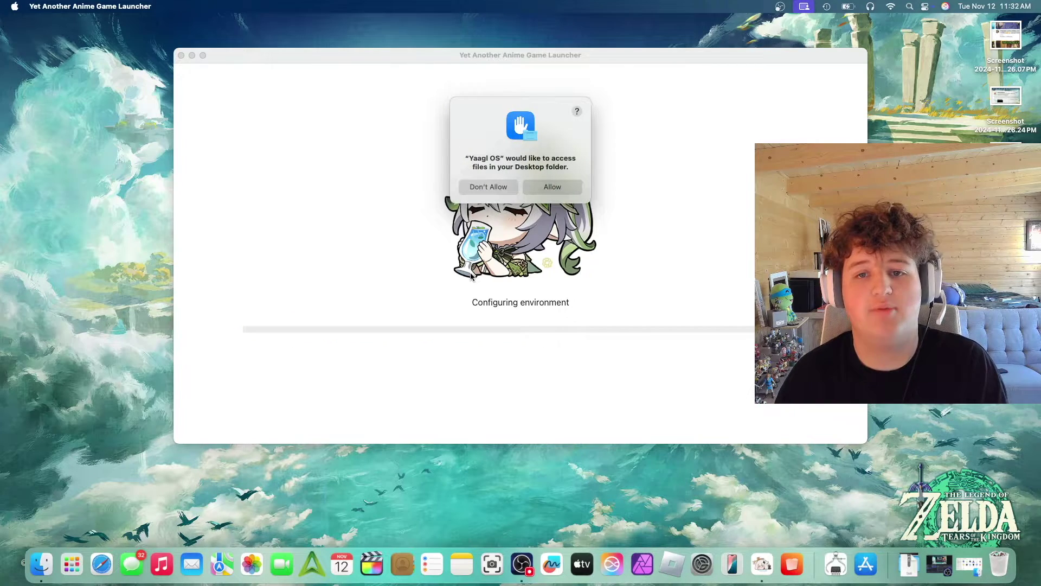
# - Grant Yaagl OS the requested access to the Desktop and Documents folders, and restart the launcher once its environment is configured
pyautogui.click(551, 189)
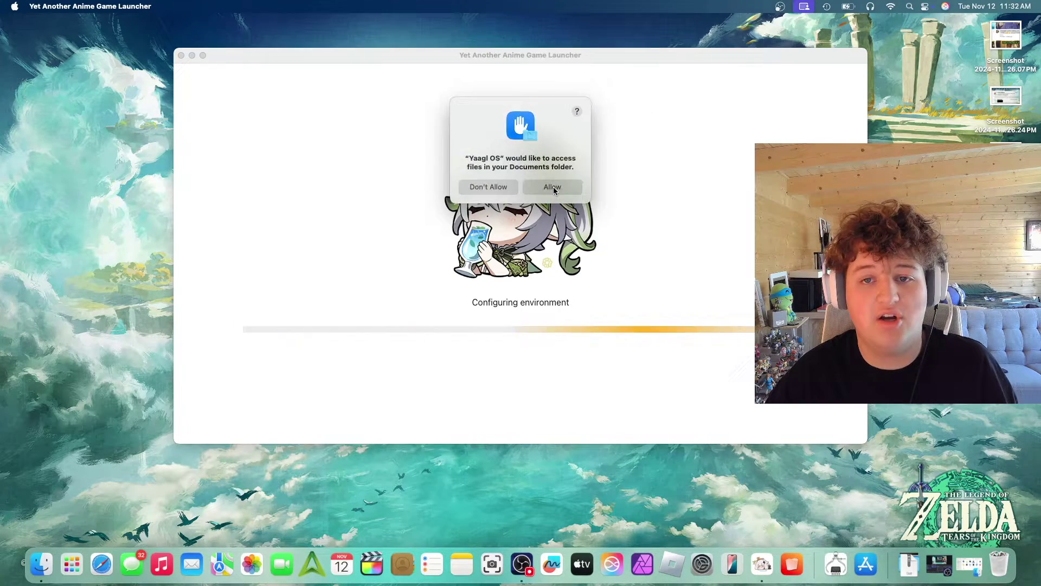
pyautogui.click(553, 187)
pyautogui.click(553, 190)
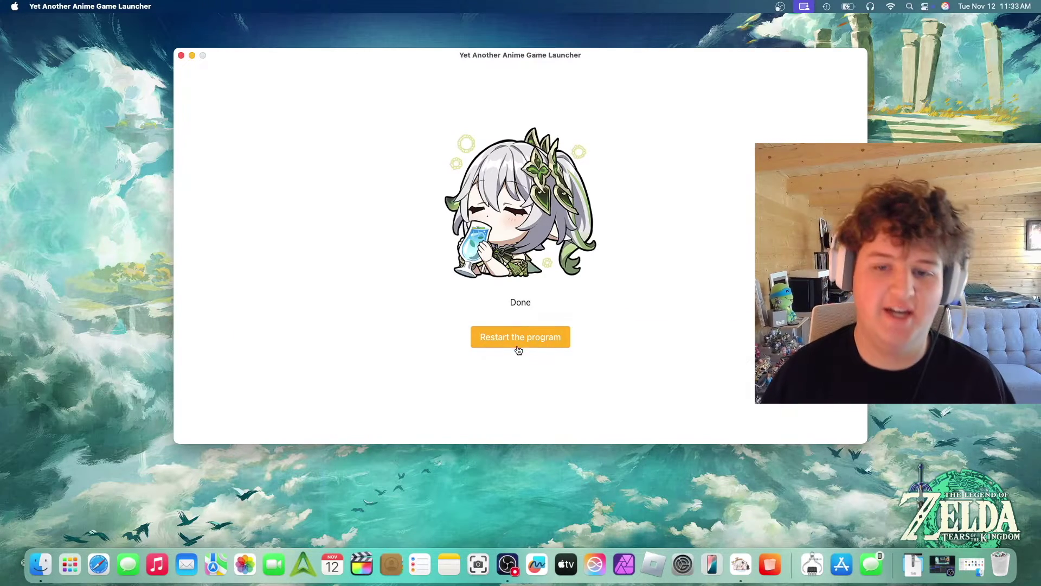
pyautogui.click(519, 343)
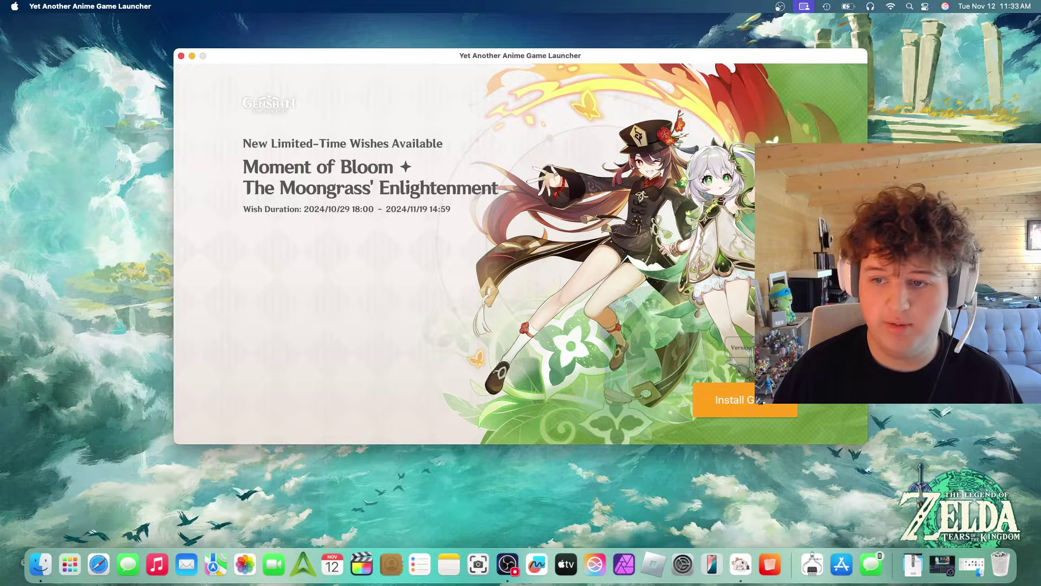
# - Back out of choosing the game's installation directory and open Disk Utility
pyautogui.click(774, 404)
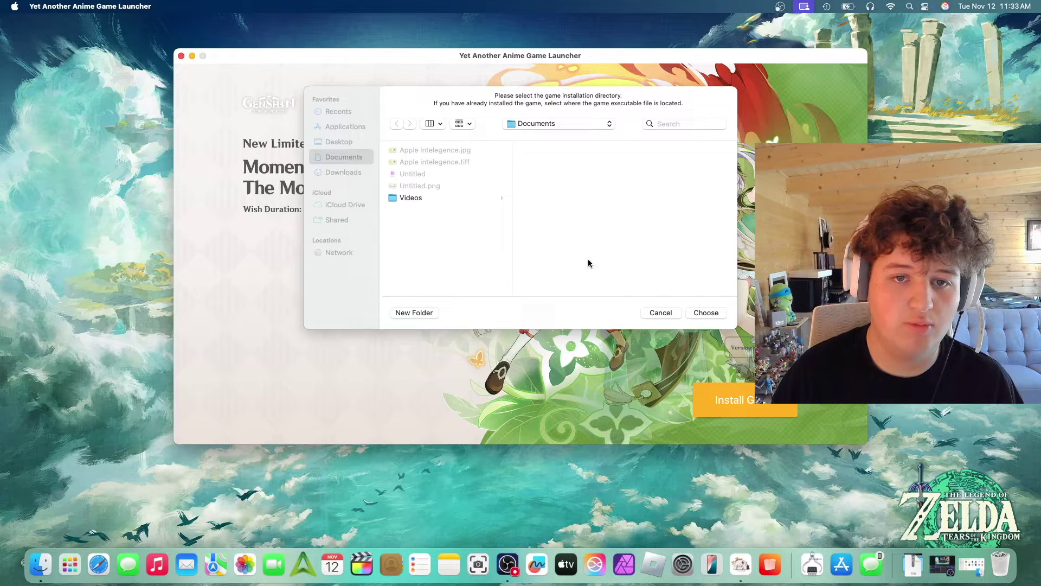
pyautogui.click(654, 313)
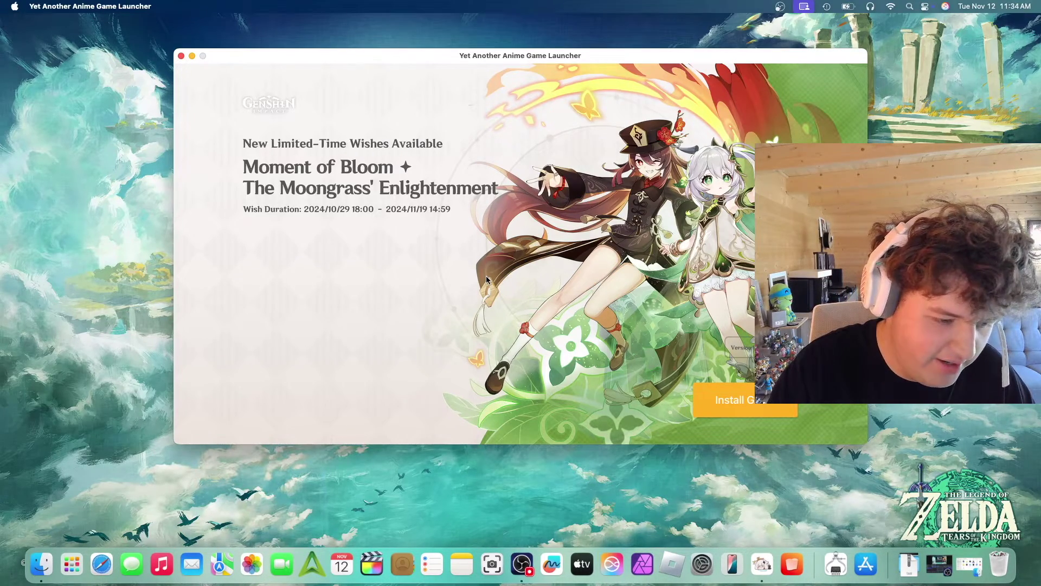
pyautogui.click(68, 565)
pyautogui.write('disk')
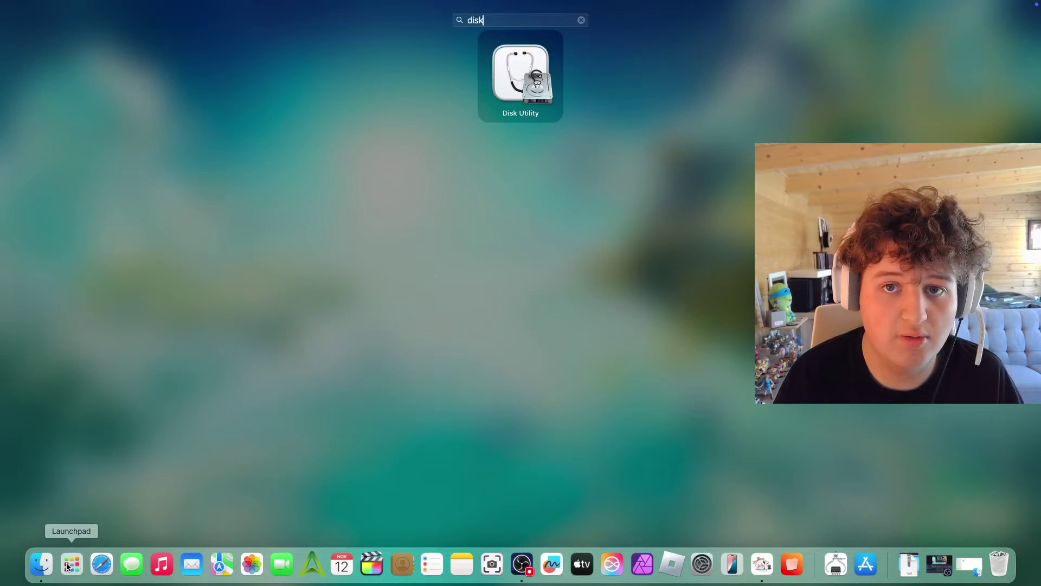
pyautogui.press('Return')
# - Try to erase the external volume disk4s1 as APFS with the name "External Macos"
pyautogui.click(274, 332)
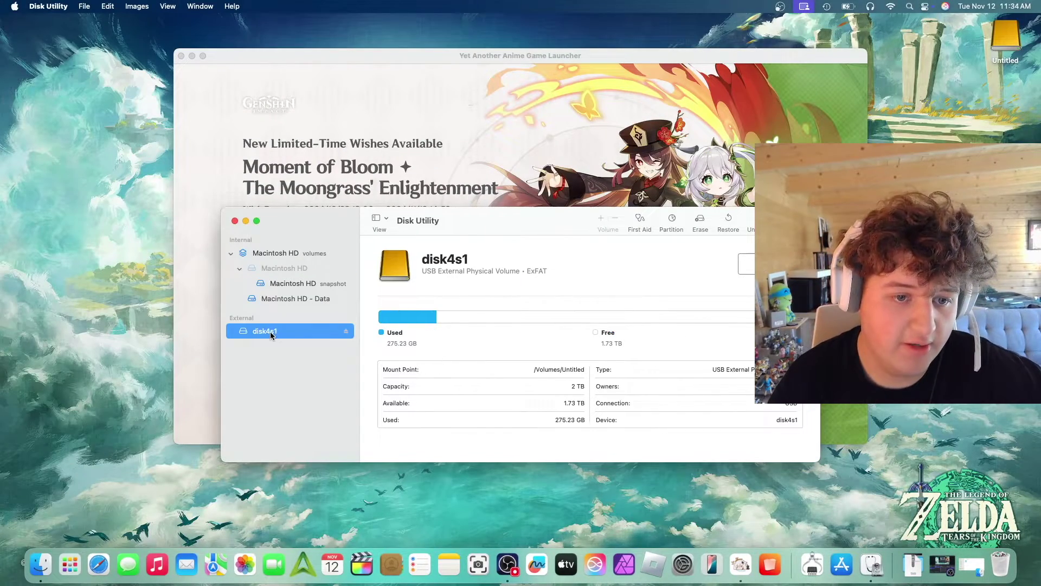
pyautogui.click(701, 222)
pyautogui.click(487, 356)
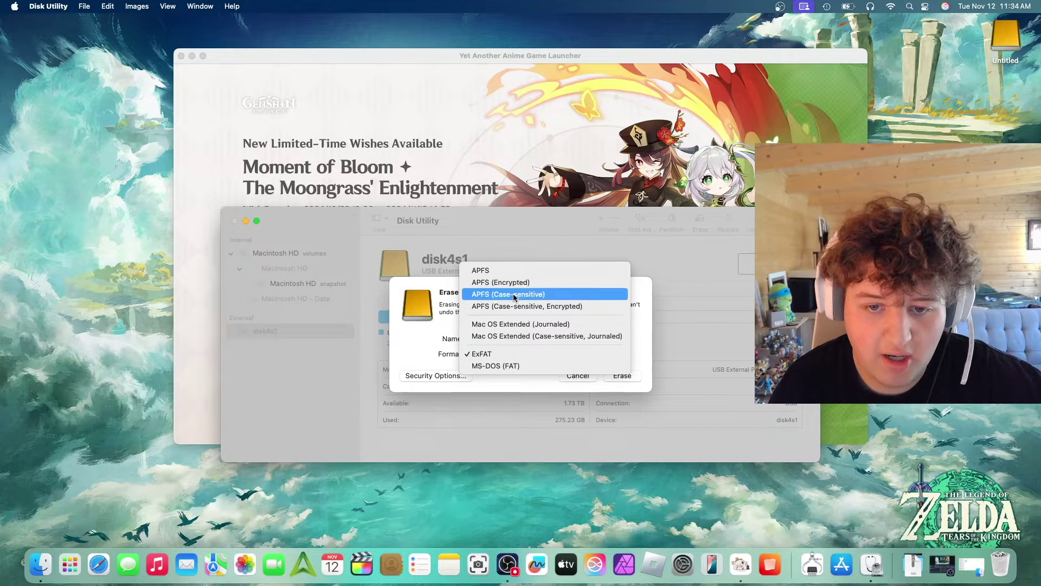
pyautogui.click(502, 270)
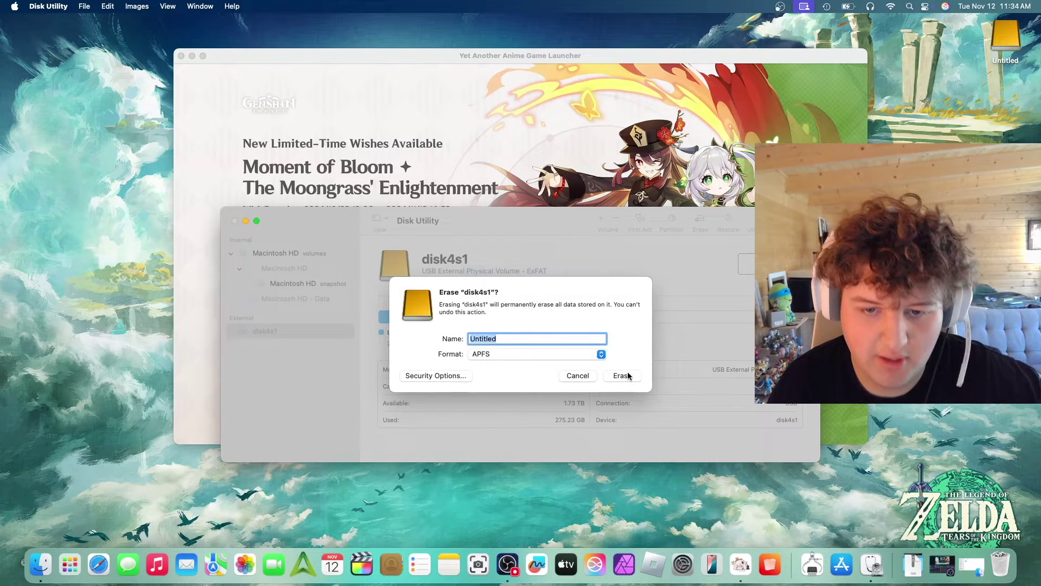
pyautogui.press('BackSpace')
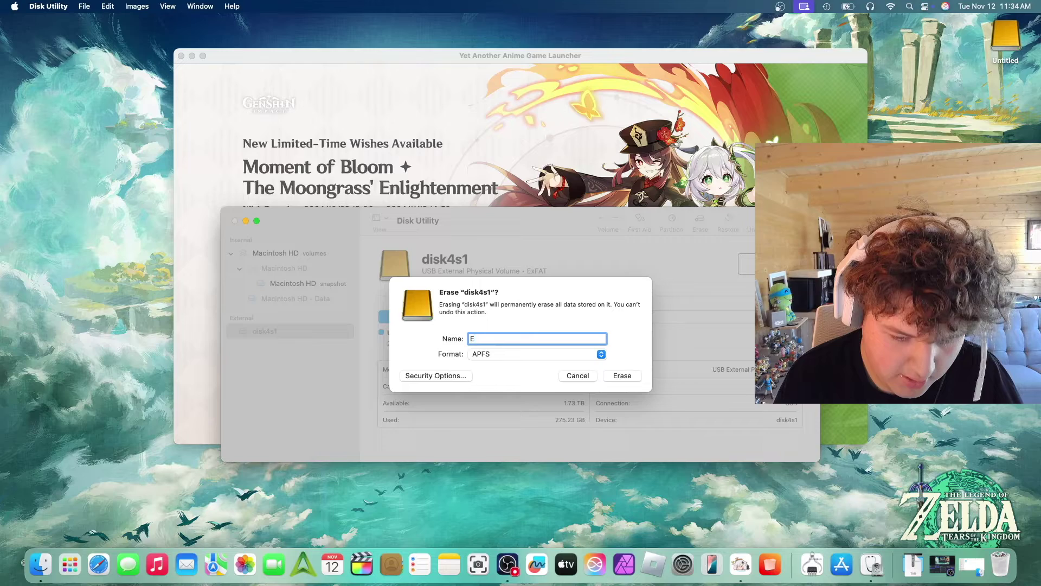
pyautogui.write('External Macos')
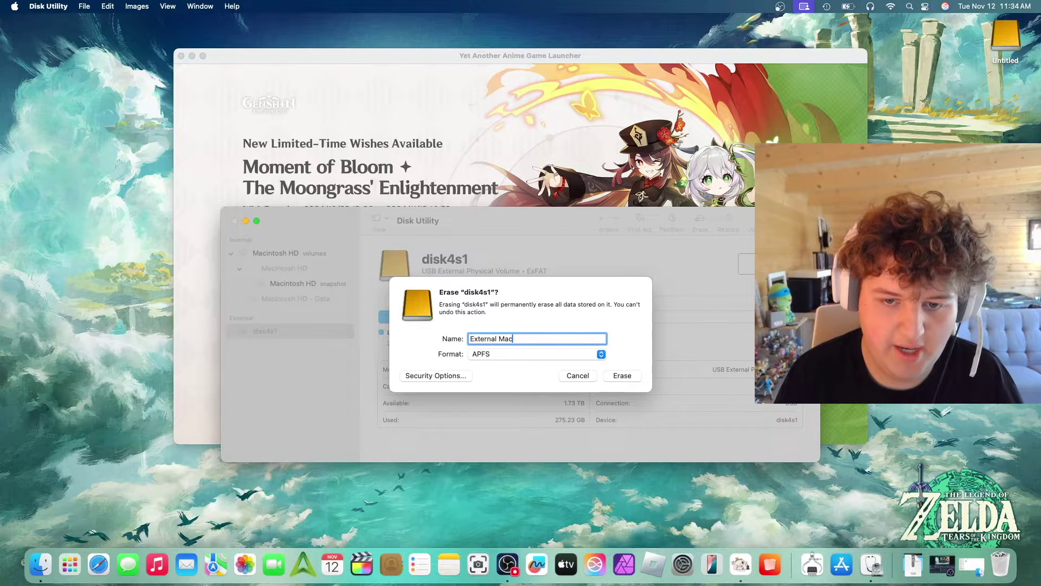
pyautogui.press('Tab')
pyautogui.click(631, 376)
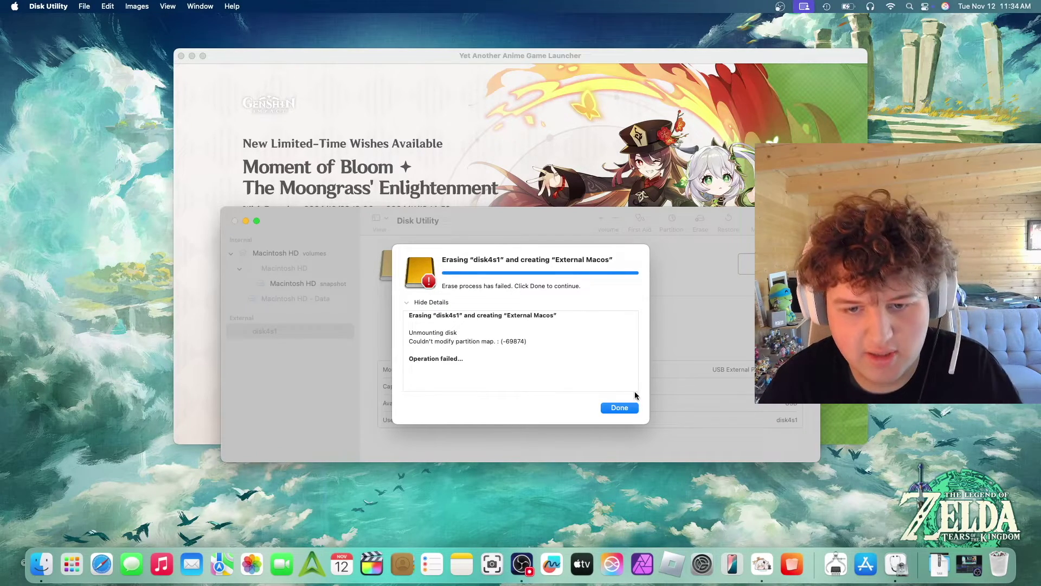
pyautogui.click(619, 408)
# - Switch Disk Utility to show all devices instead of only volumes
pyautogui.rightClick(292, 333)
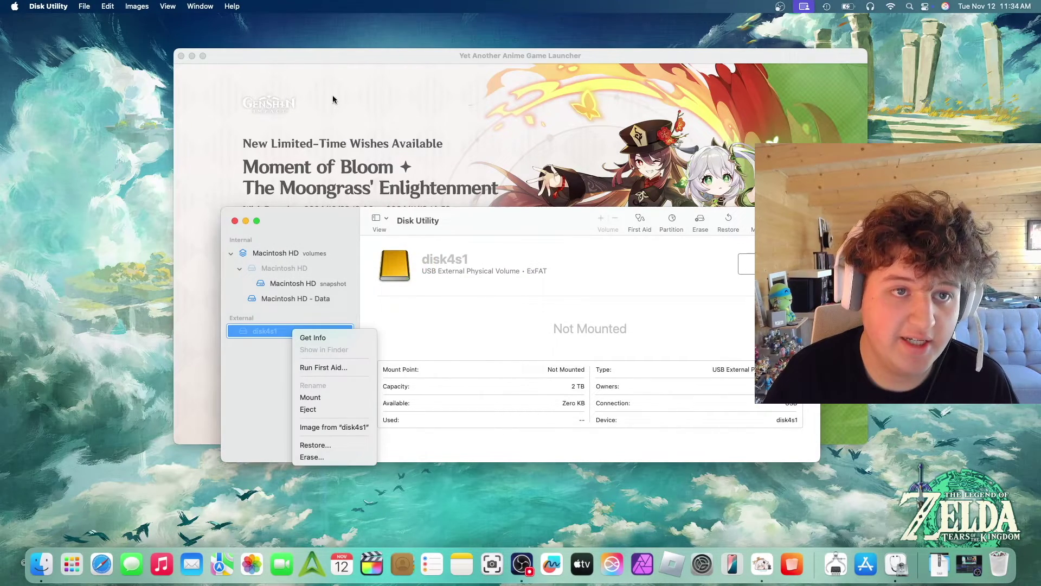
pyautogui.click(165, 5)
pyautogui.click(168, 6)
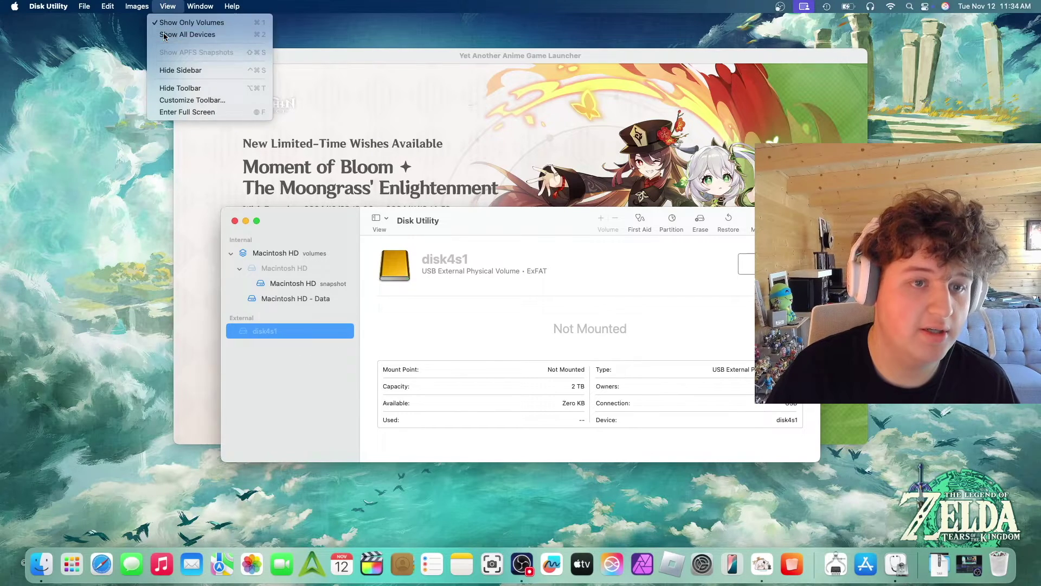
pyautogui.click(179, 34)
# - Erase the external WD Elements 2621 Media drive as APFS with a GUID Partition Map, naming it "ExternalGaming"
pyautogui.click(280, 362)
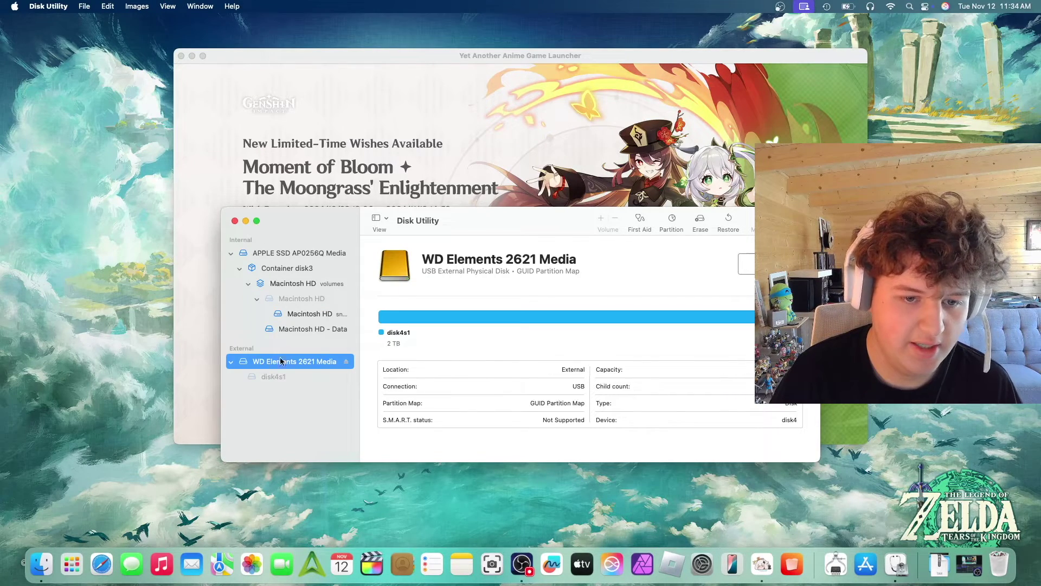
pyautogui.click(699, 219)
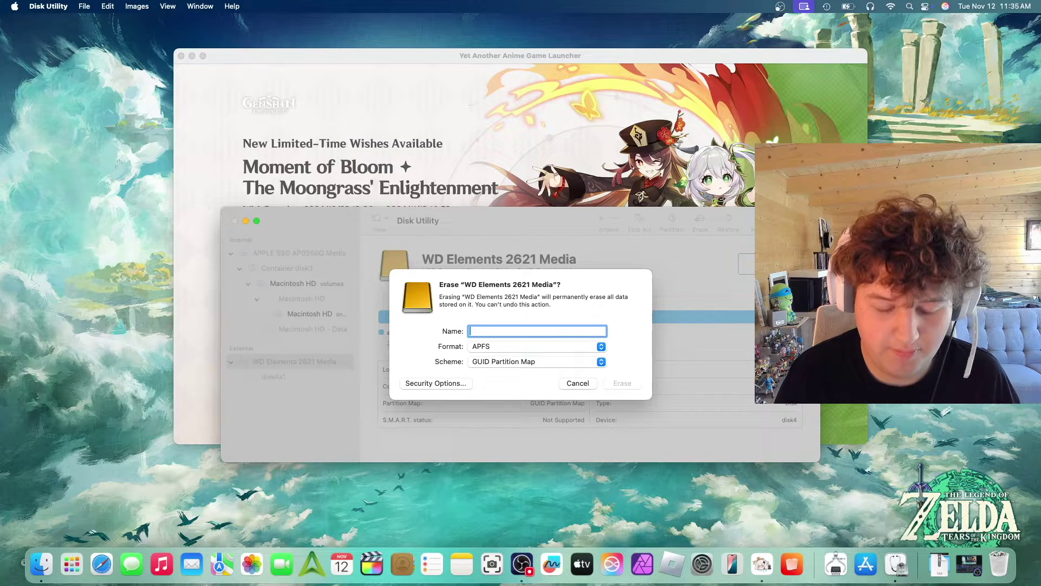
pyautogui.write('M')
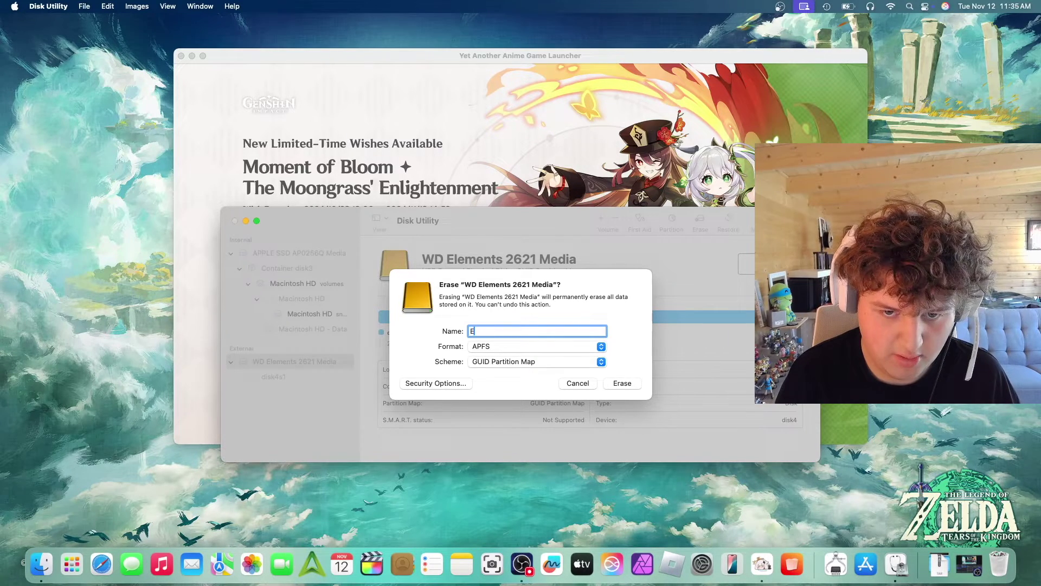
pyautogui.write('xternalGamin')
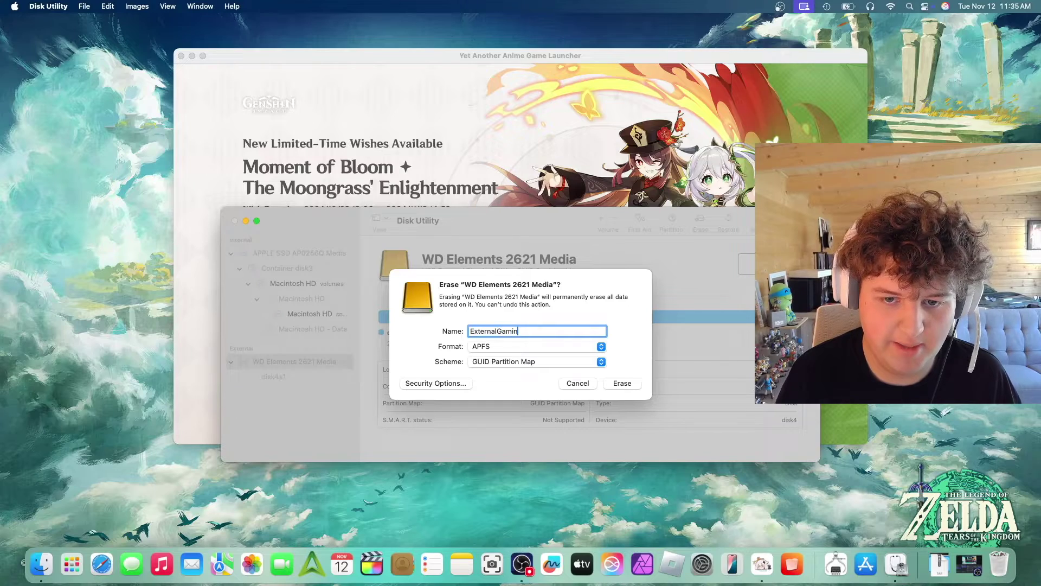
pyautogui.write('g')
pyautogui.press('Tab')
pyautogui.click(635, 383)
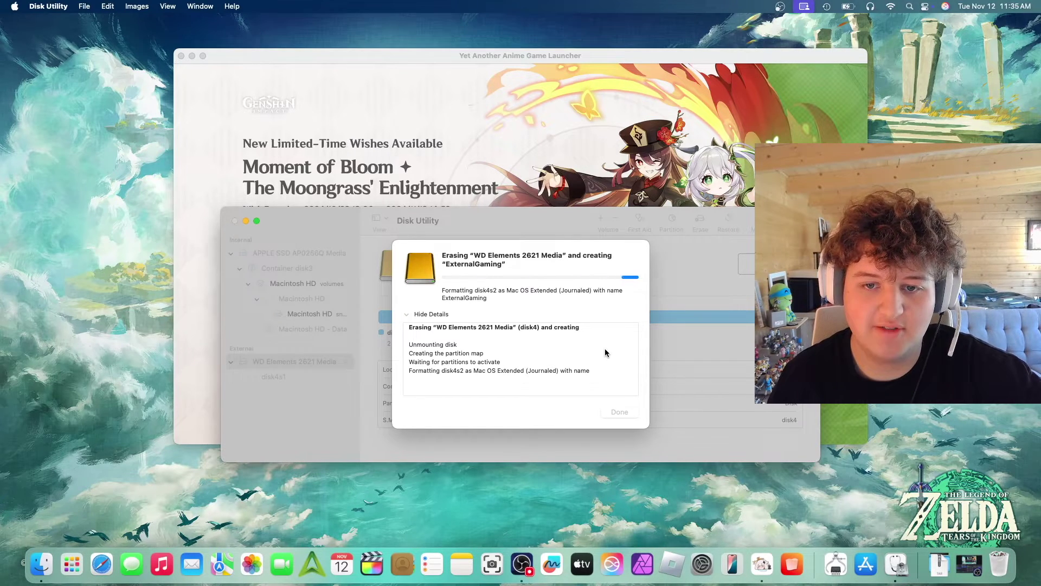
pyautogui.click(167, 6)
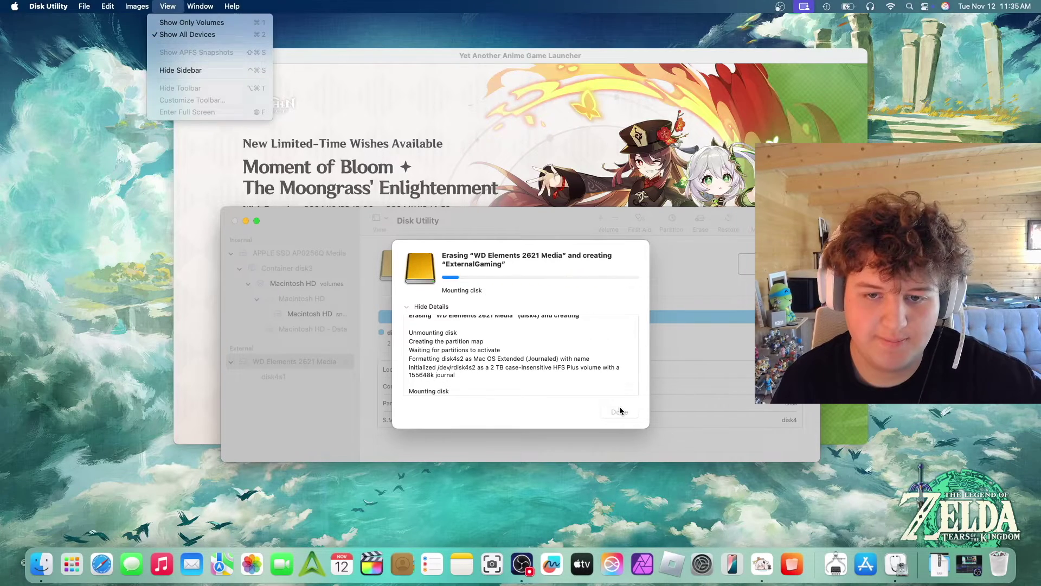
pyautogui.click(617, 406)
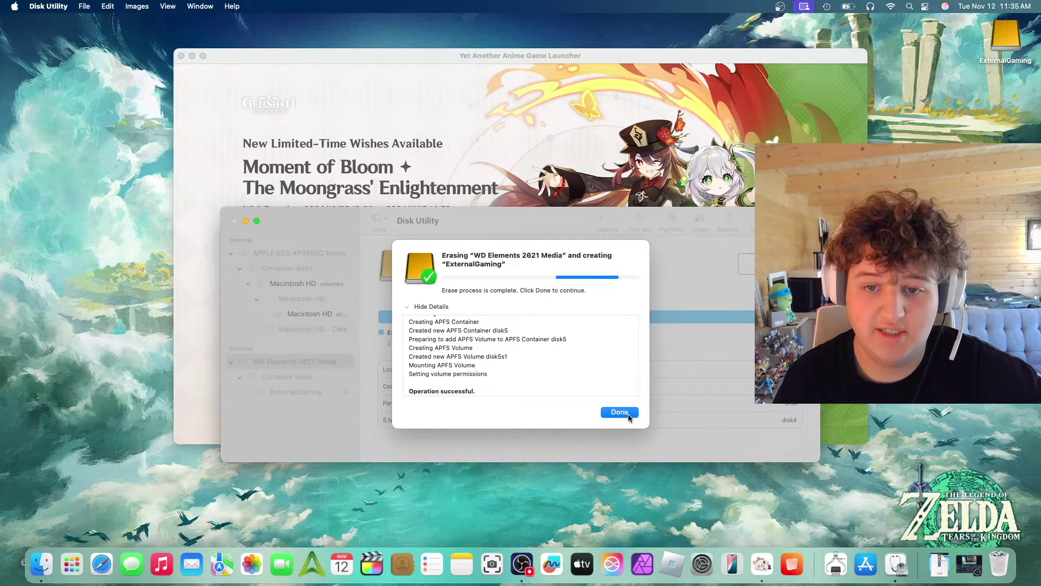
pyautogui.click(619, 411)
# - Start the game installation from the launcher into a new folder named "Genshin" on the ExternalGaming drive
pyautogui.click(558, 138)
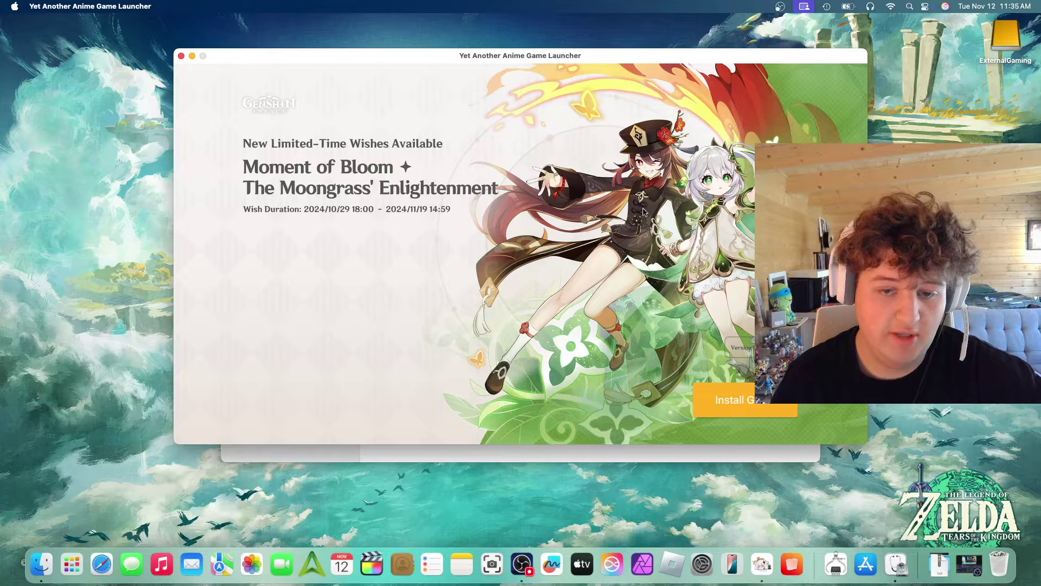
pyautogui.click(750, 395)
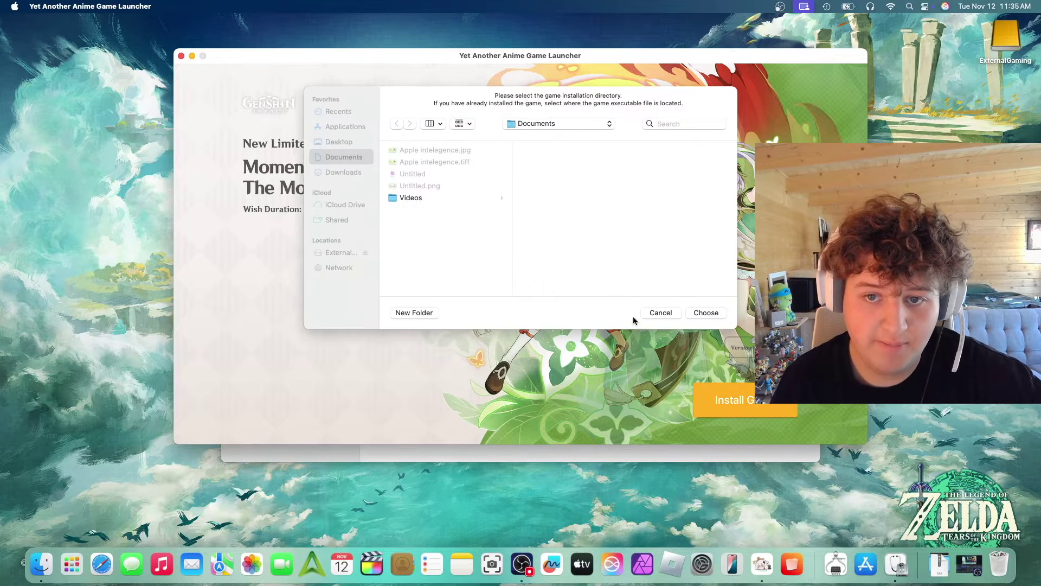
pyautogui.click(342, 253)
pyautogui.click(413, 313)
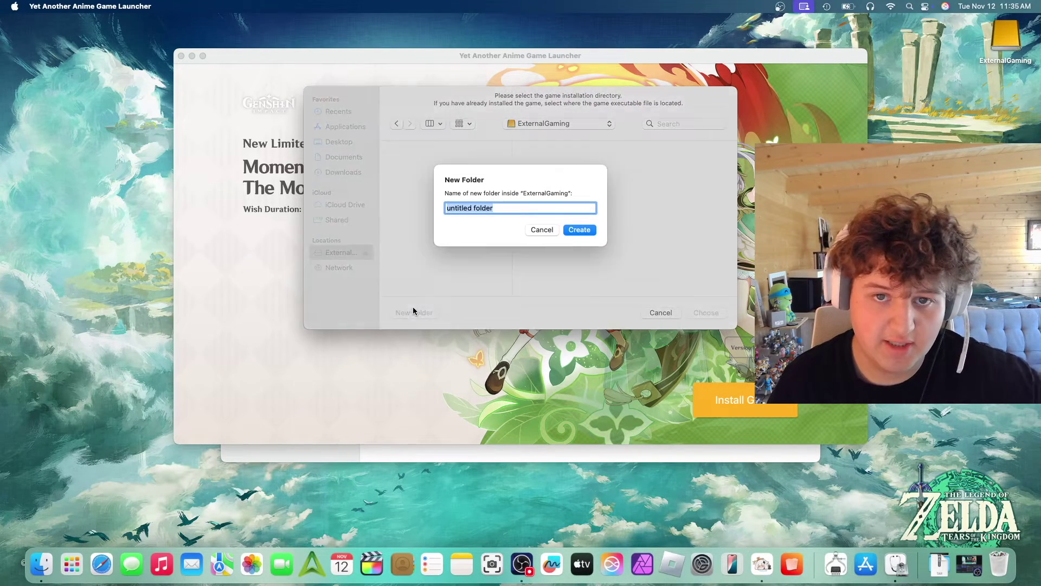
pyautogui.write('G')
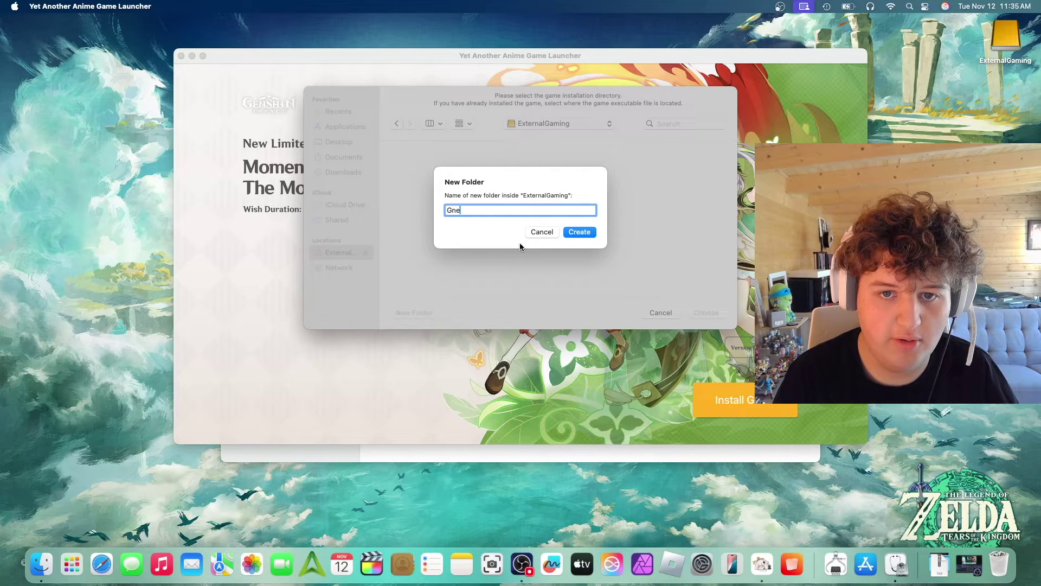
pyautogui.write('enshin')
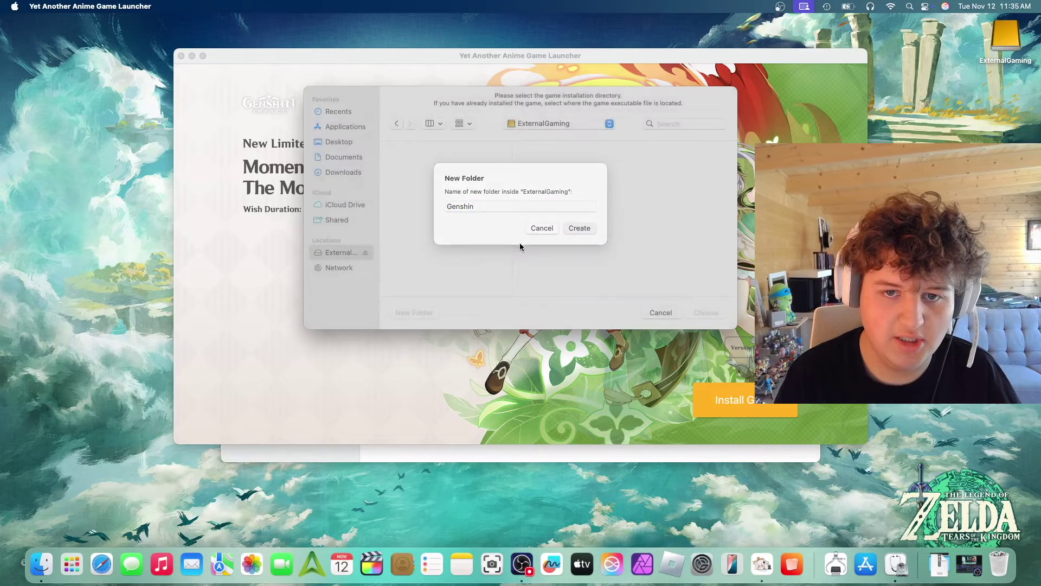
pyautogui.press('Return')
pyautogui.click(714, 314)
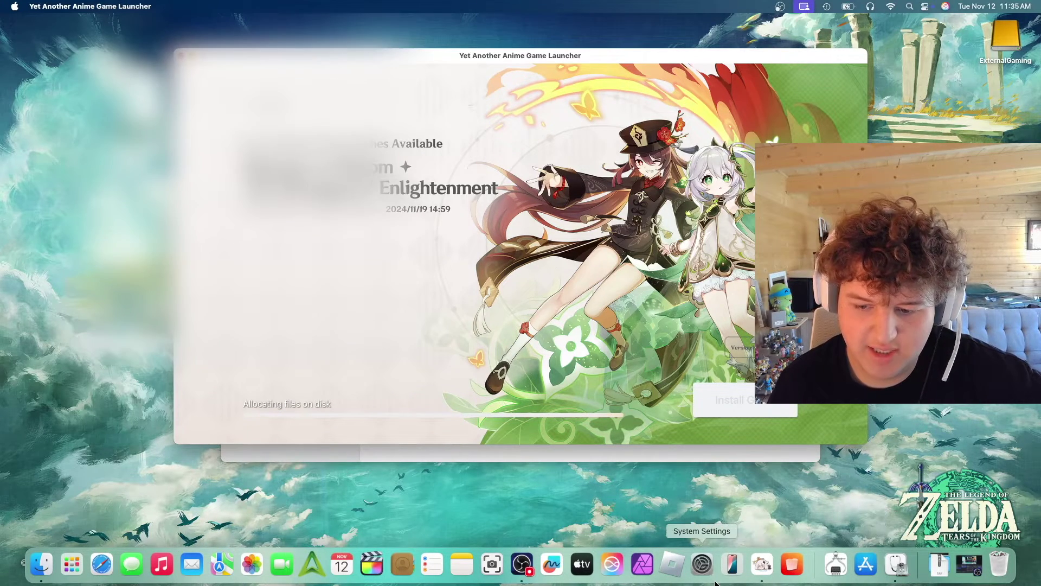
# - Check the Mac's specifications and the available Macintosh HD storage in System Settings, then quit it
pyautogui.click(702, 564)
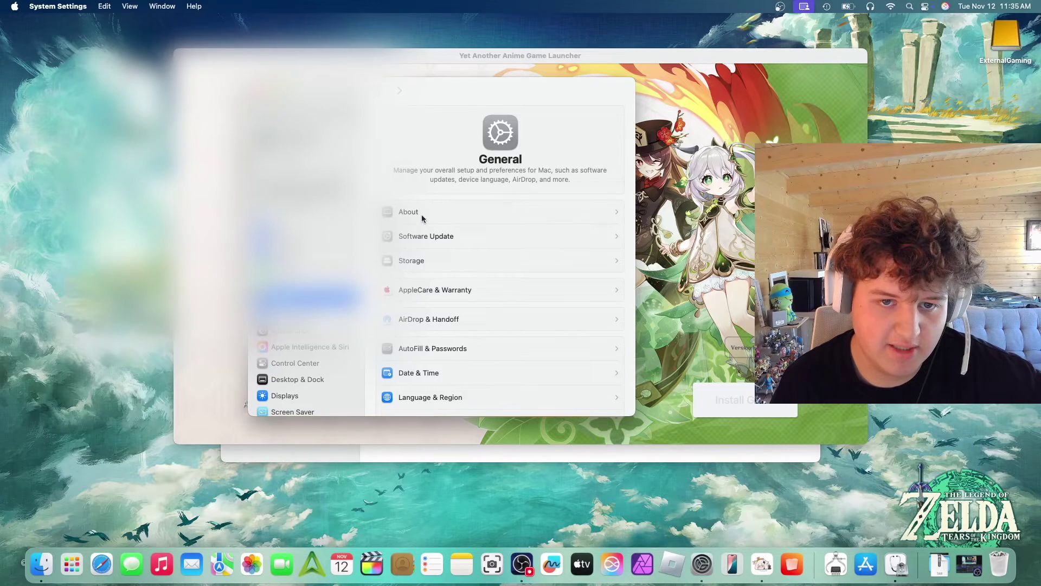
pyautogui.click(421, 212)
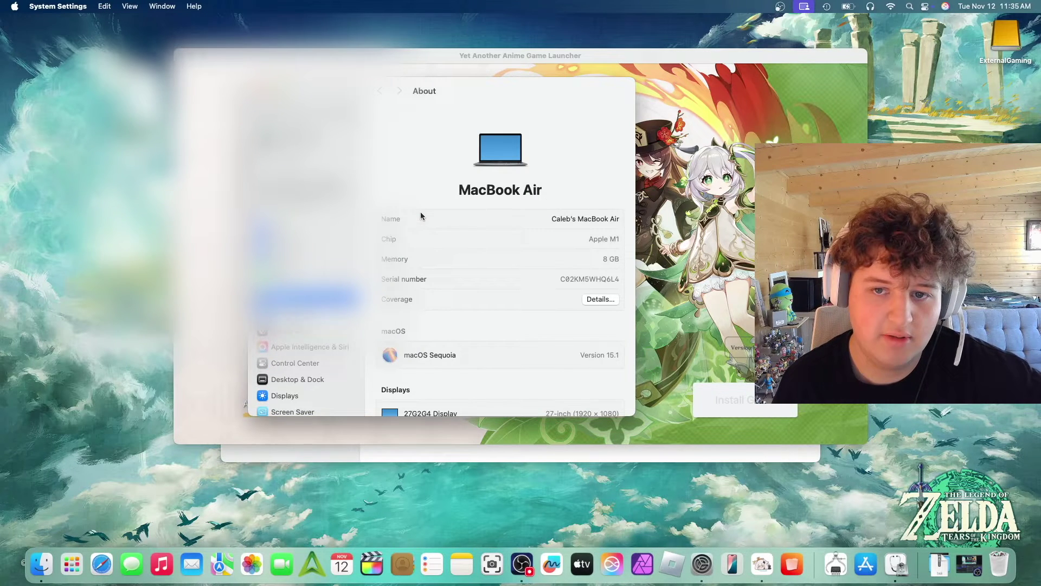
pyautogui.press('super+bracketleft')
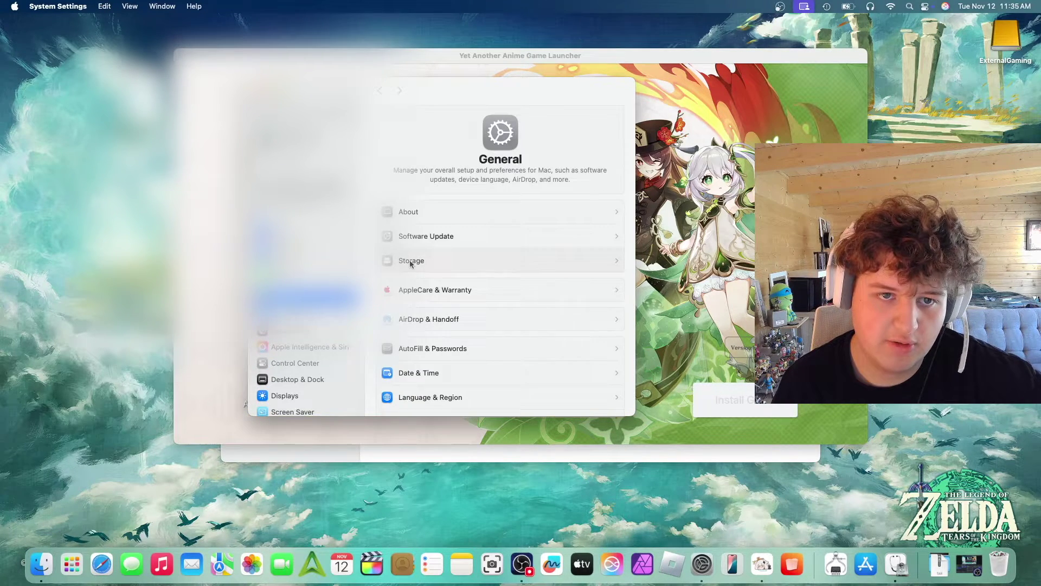
pyautogui.click(411, 262)
pyautogui.moveTo(575, 136)
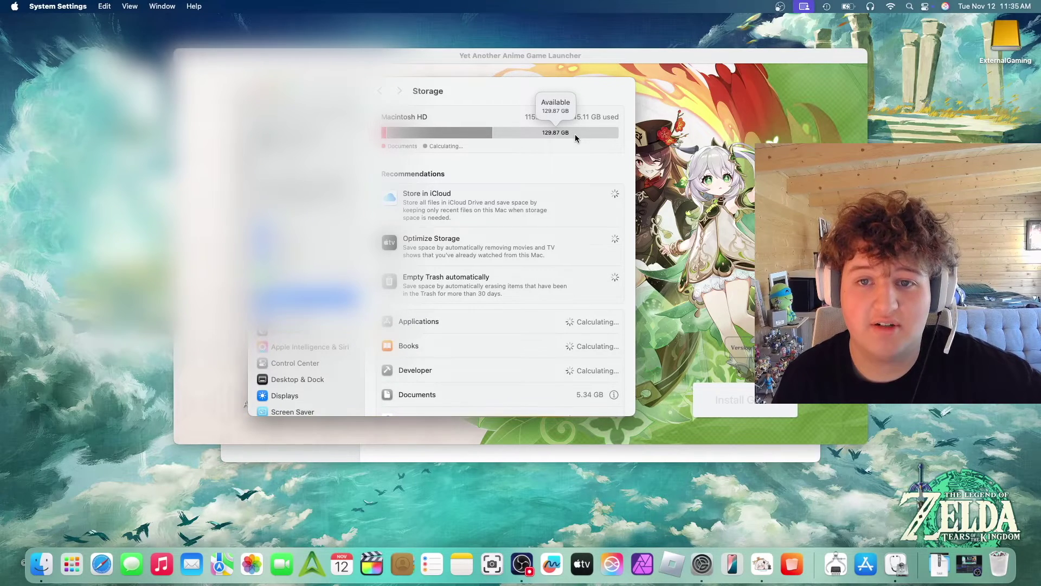
pyautogui.press('super+q')
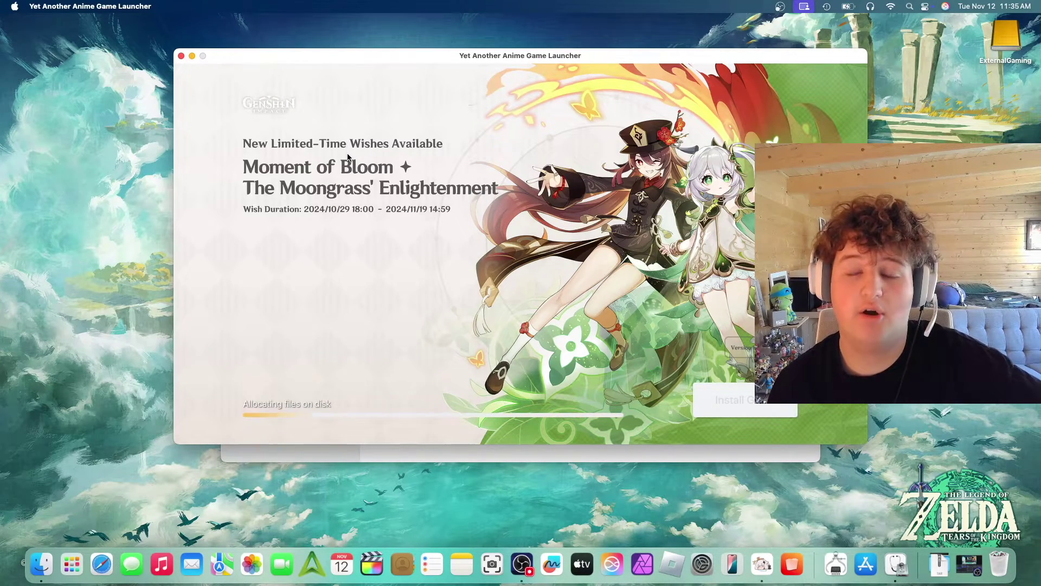
# - Search System Settings for "sleep" and examine the Lock Screen options for starting the screen saver when inactive
pyautogui.moveTo(295, 59)
pyautogui.mouseDown()
pyautogui.moveTo(258, 127)
pyautogui.moveTo(551, 271)
pyautogui.moveTo(268, 293)
pyautogui.moveTo(272, 64)
pyautogui.moveTo(281, 73)
pyautogui.mouseUp()
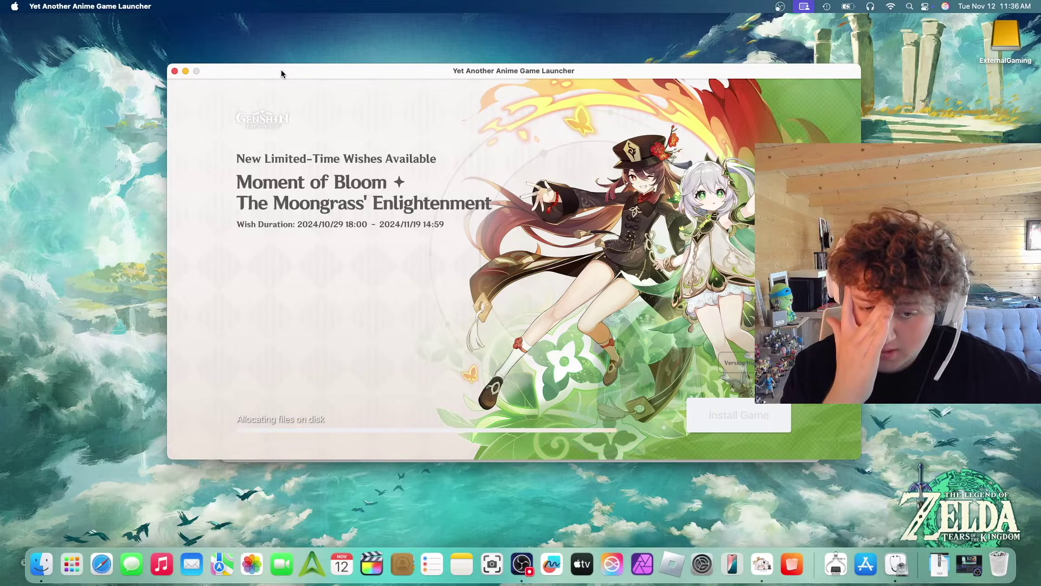
pyautogui.click(702, 564)
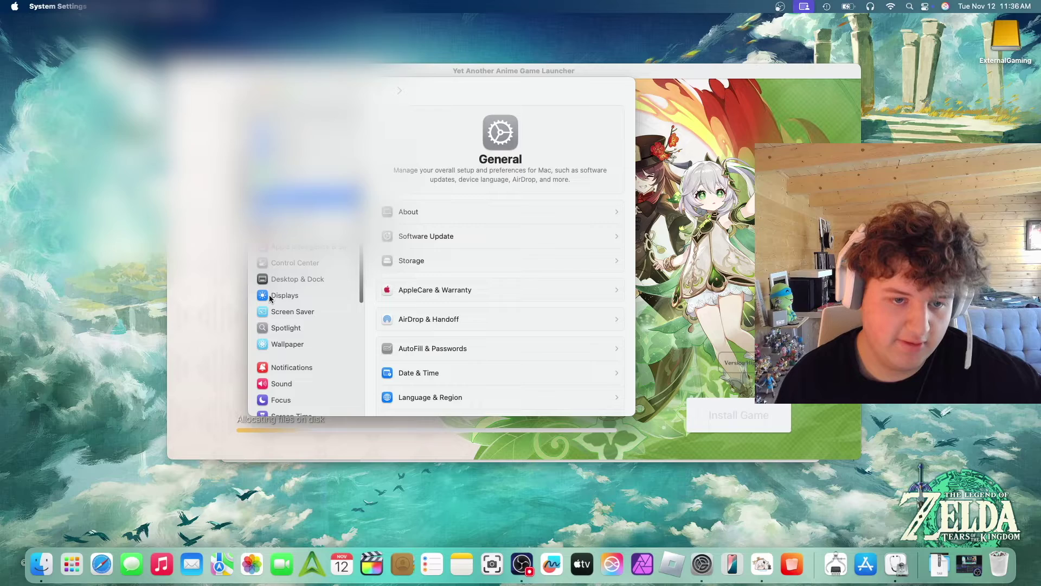
pyautogui.click(301, 301)
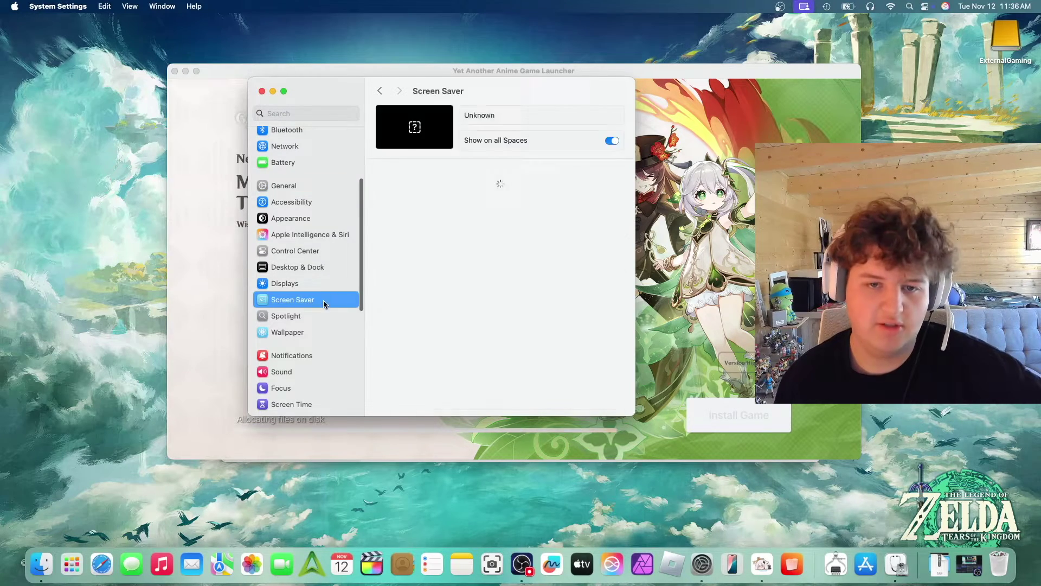
pyautogui.write('sleep')
pyautogui.click(315, 185)
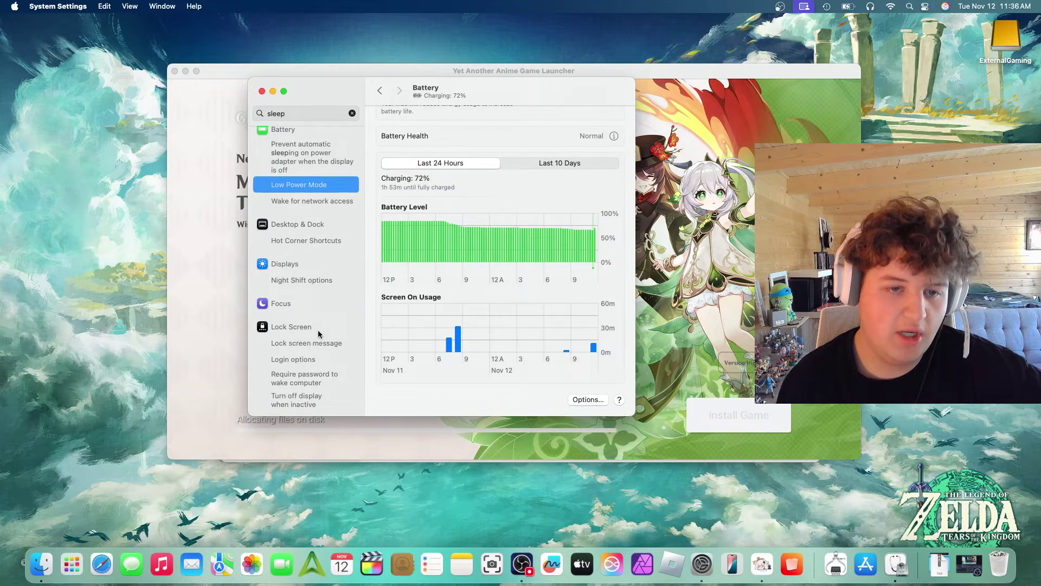
pyautogui.click(319, 331)
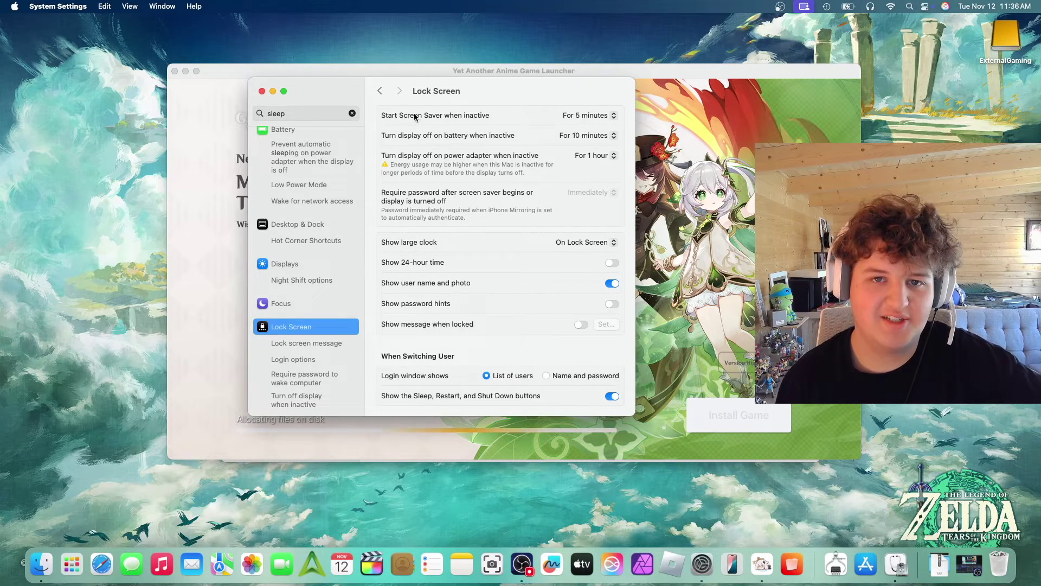
pyautogui.click(569, 116)
pyautogui.click(569, 115)
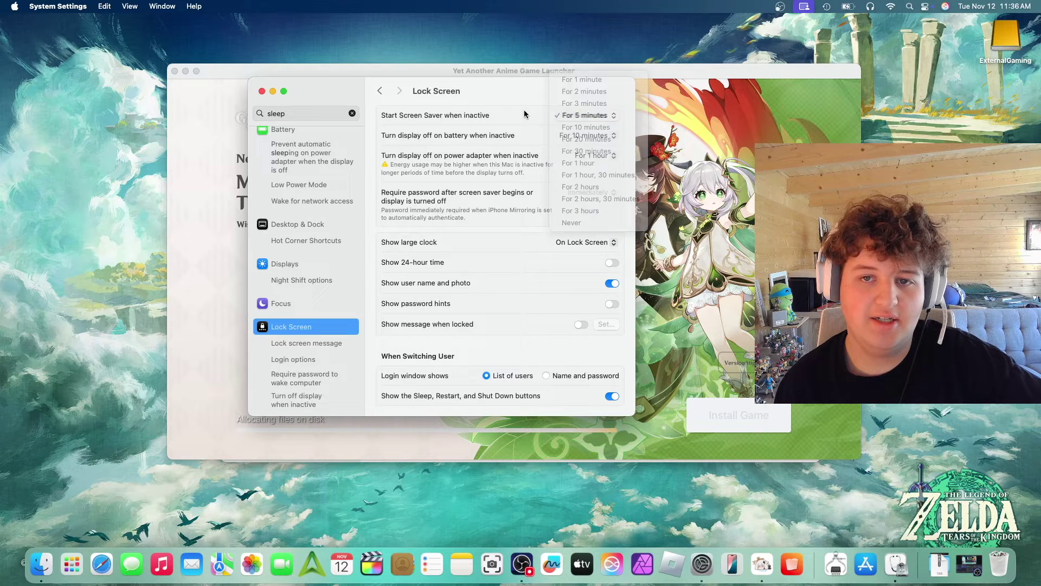
# - Examine the Lock Screen inactivity options for turning the display off on power adapter and on battery
pyautogui.click(600, 157)
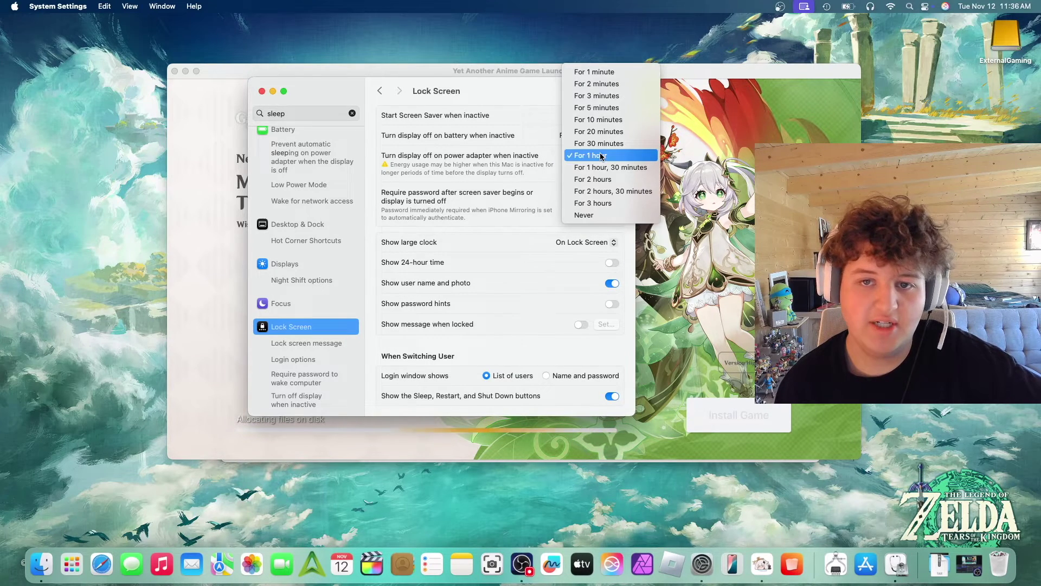
pyautogui.click(602, 157)
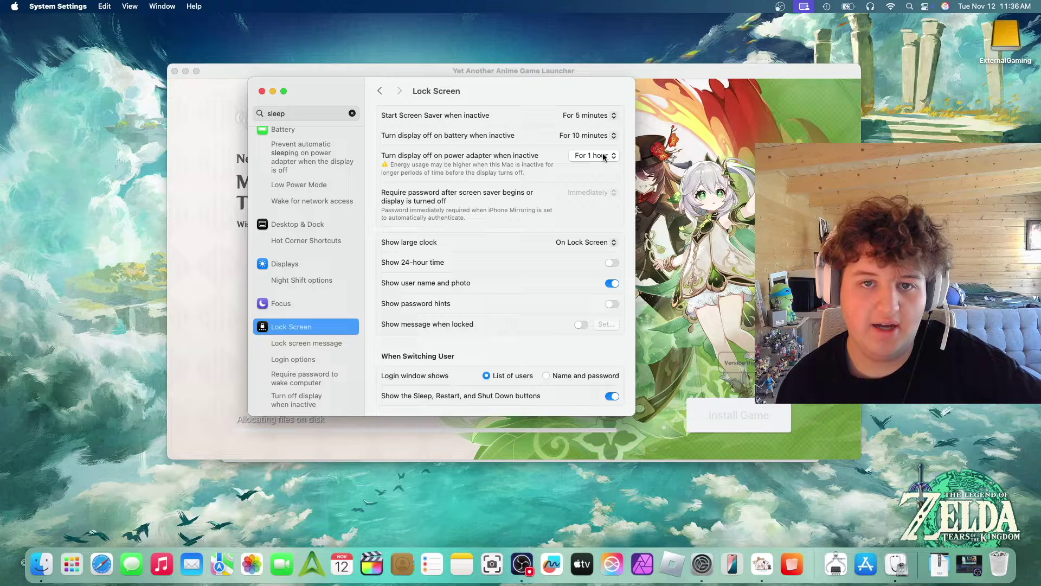
pyautogui.click(584, 135)
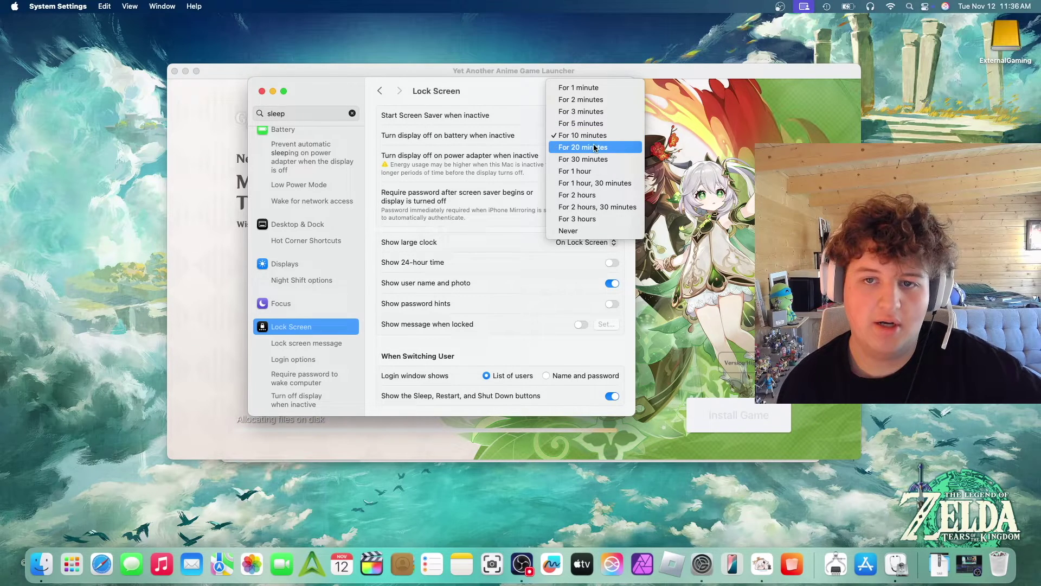
pyautogui.click(591, 135)
pyautogui.click(593, 138)
pyautogui.click(504, 112)
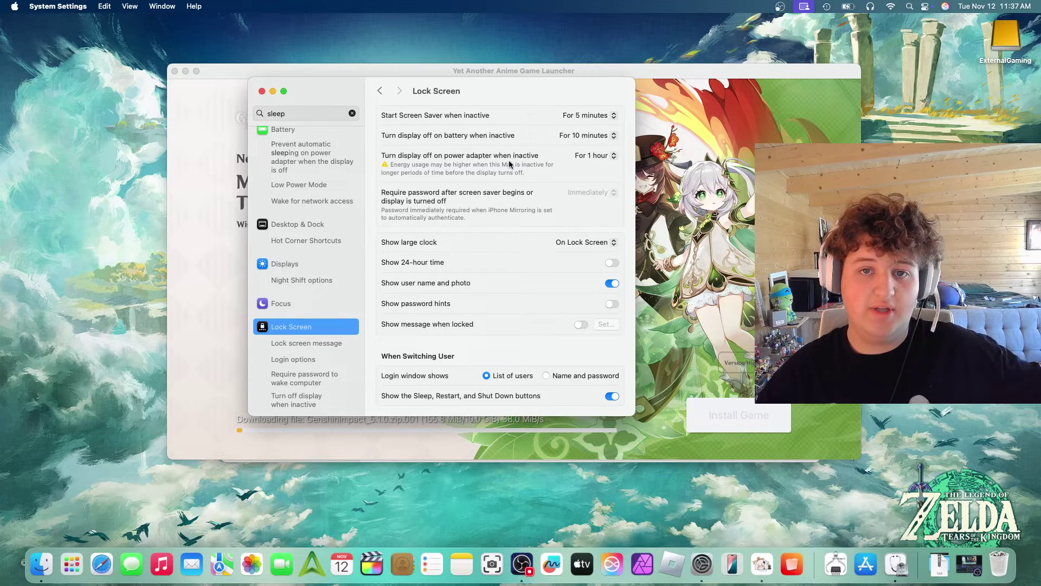
# - Try different power adapter display-off delays on the Lock Screen page, including Never, 3 hours and 30 minutes
pyautogui.click(592, 156)
pyautogui.click(614, 210)
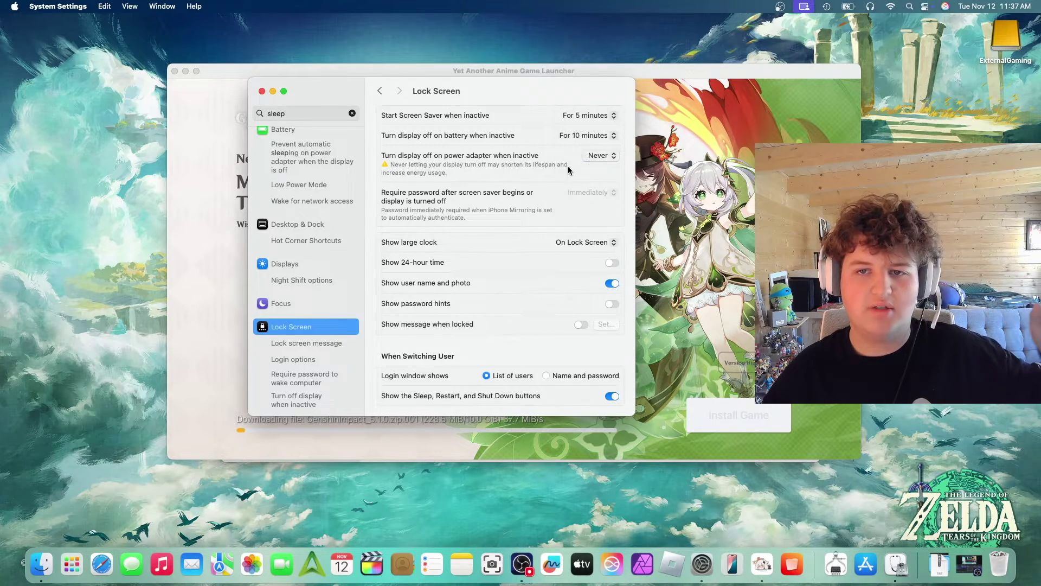
pyautogui.click(597, 156)
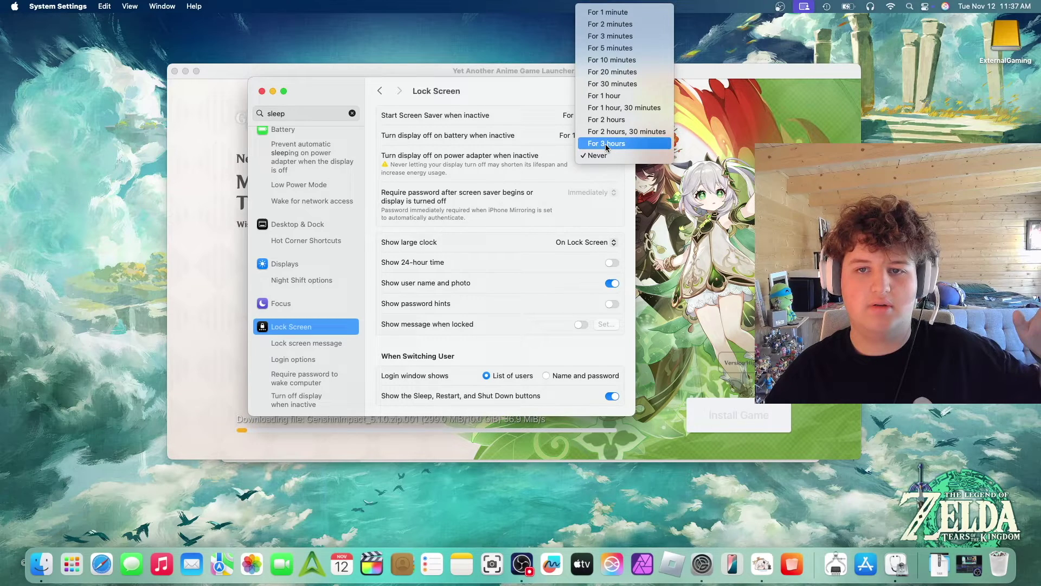
pyautogui.click(605, 145)
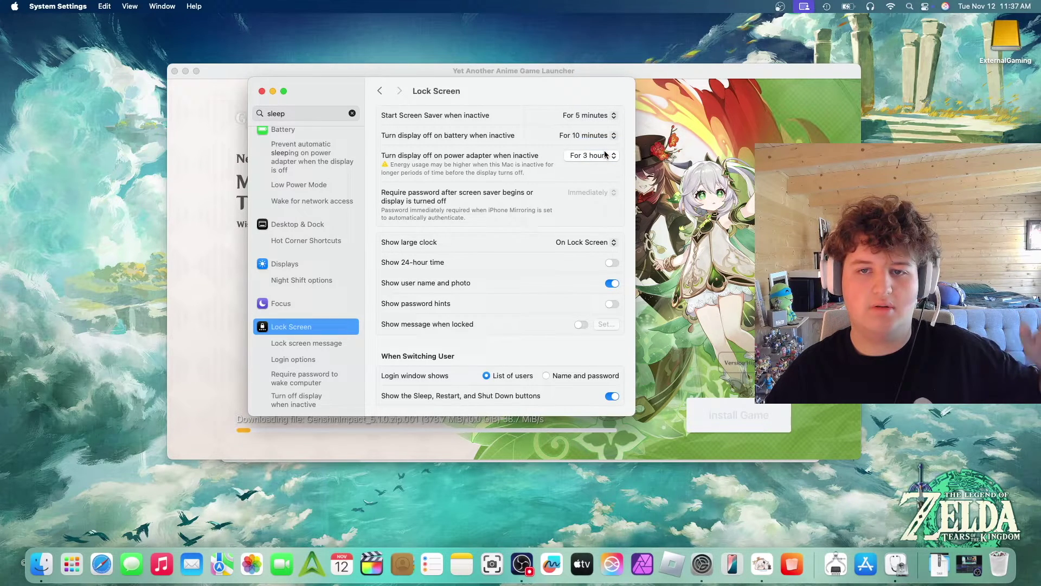
pyautogui.click(593, 156)
pyautogui.click(597, 97)
pyautogui.click(594, 156)
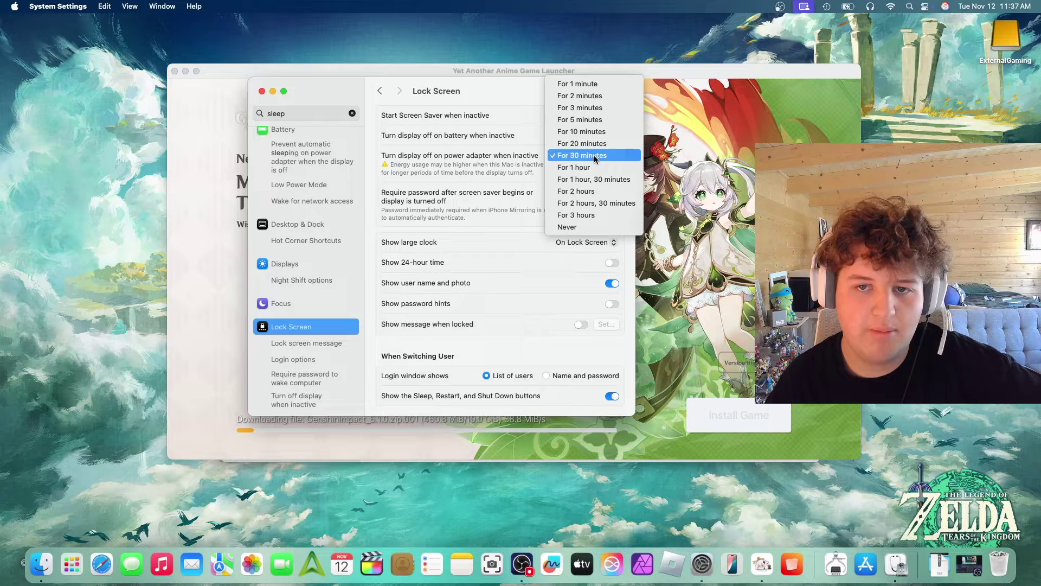
pyautogui.click(600, 144)
# - Set the display to never turn off on power adapter when inactive, and quit System Settings
pyautogui.click(593, 156)
pyautogui.click(587, 240)
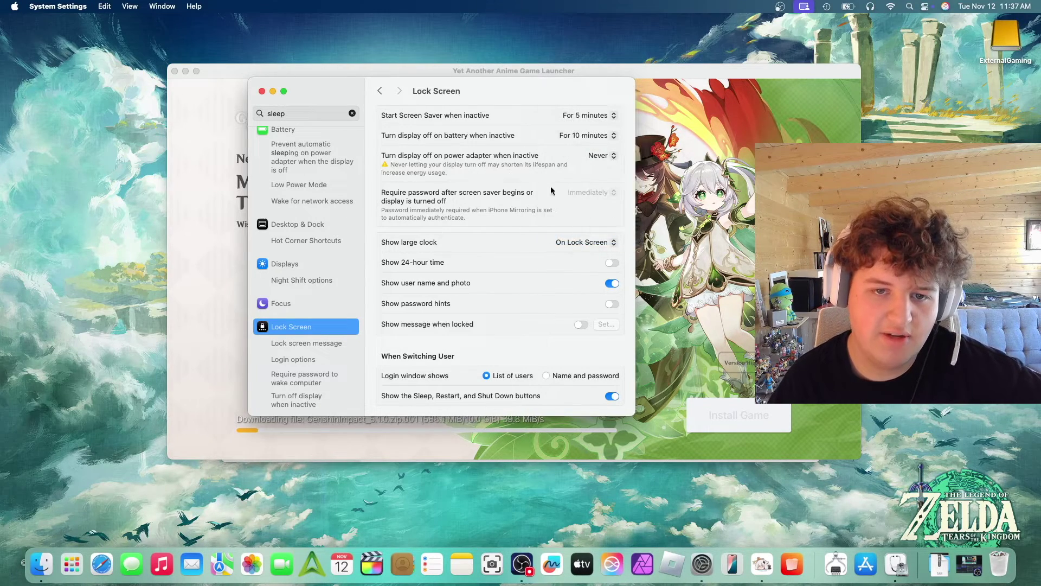
pyautogui.rightClick(703, 564)
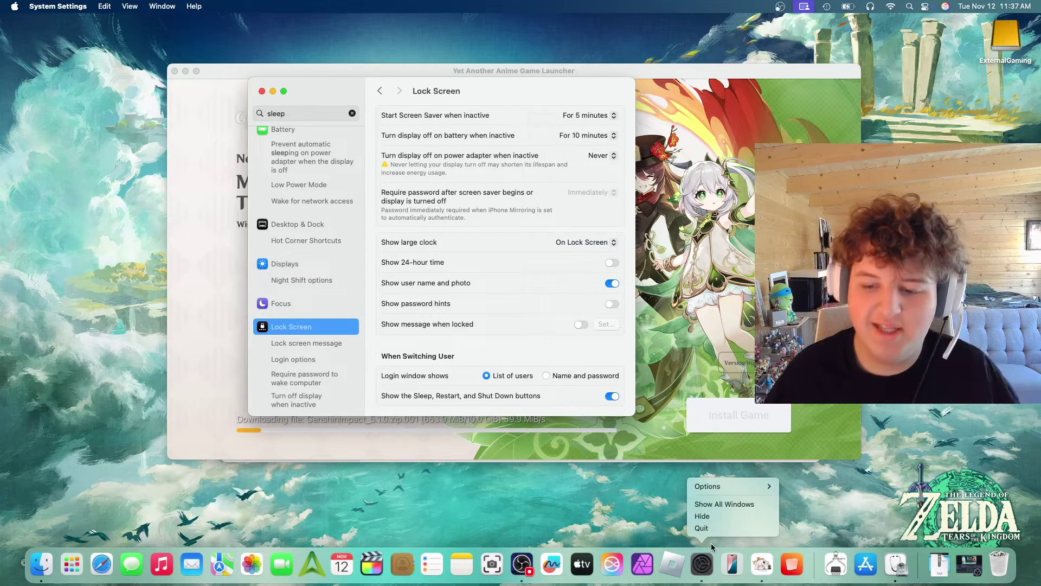
pyautogui.click(705, 528)
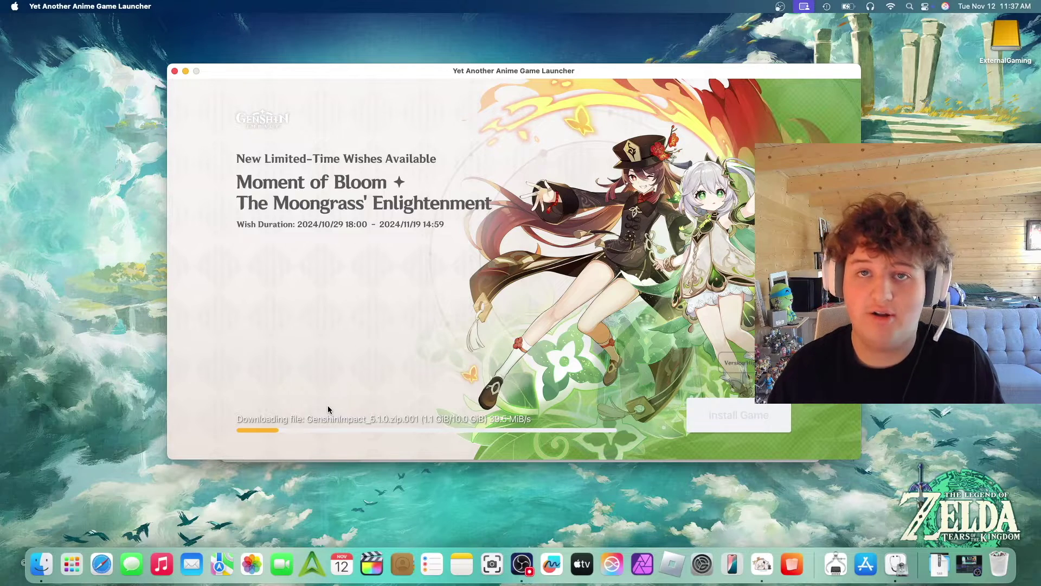
# - Switch to Safari, run an internet speed test at fast.com, and quit the browser
pyautogui.click(101, 564)
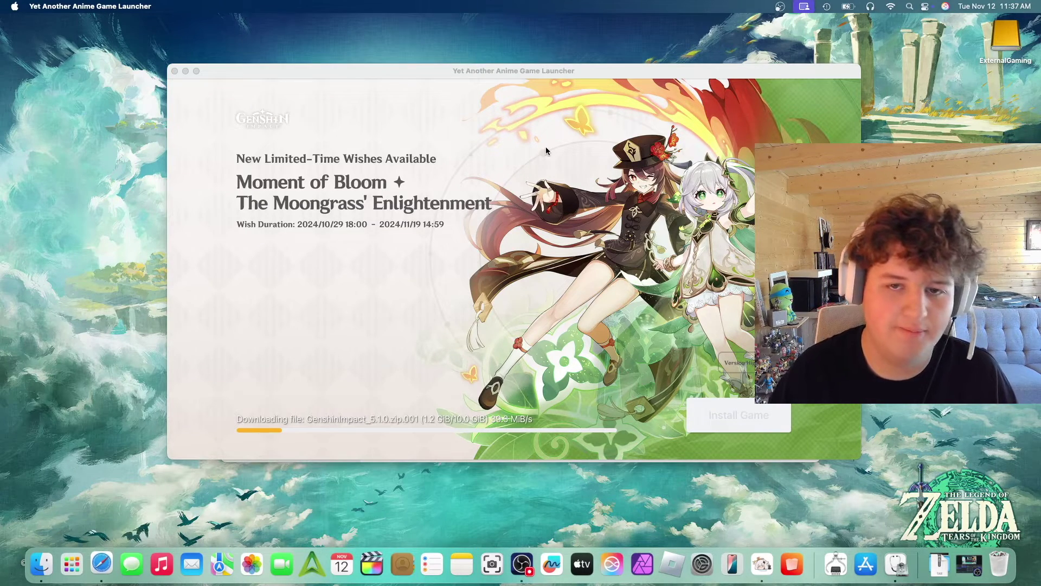
pyautogui.write('fast.com')
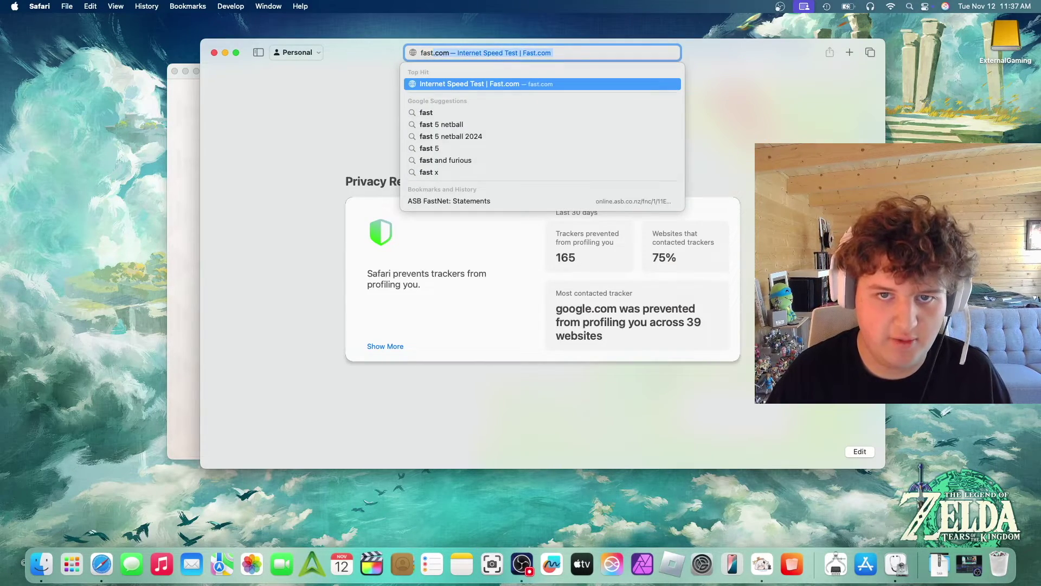
pyautogui.press('Return')
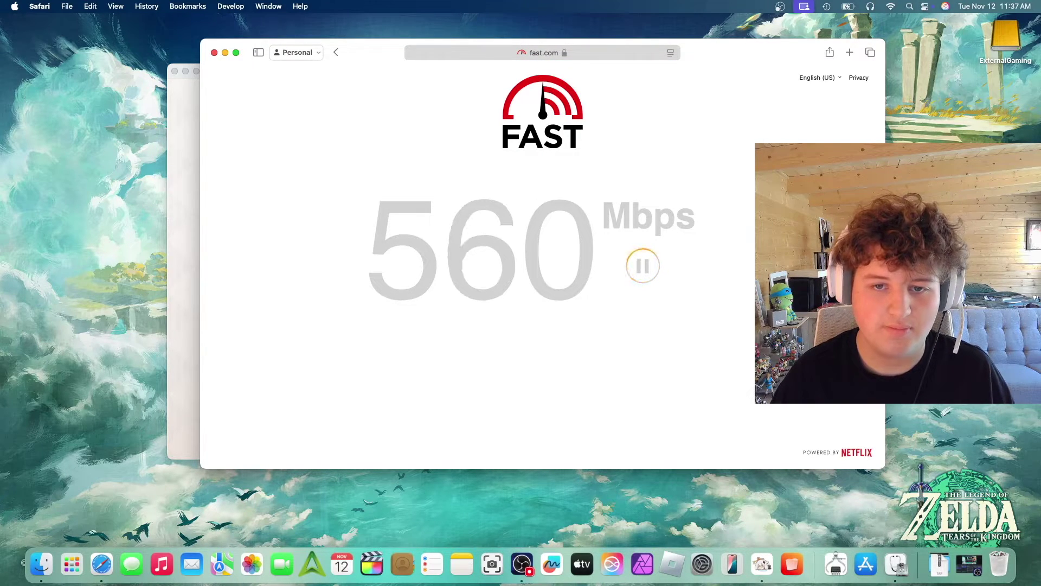
pyautogui.rightClick(101, 564)
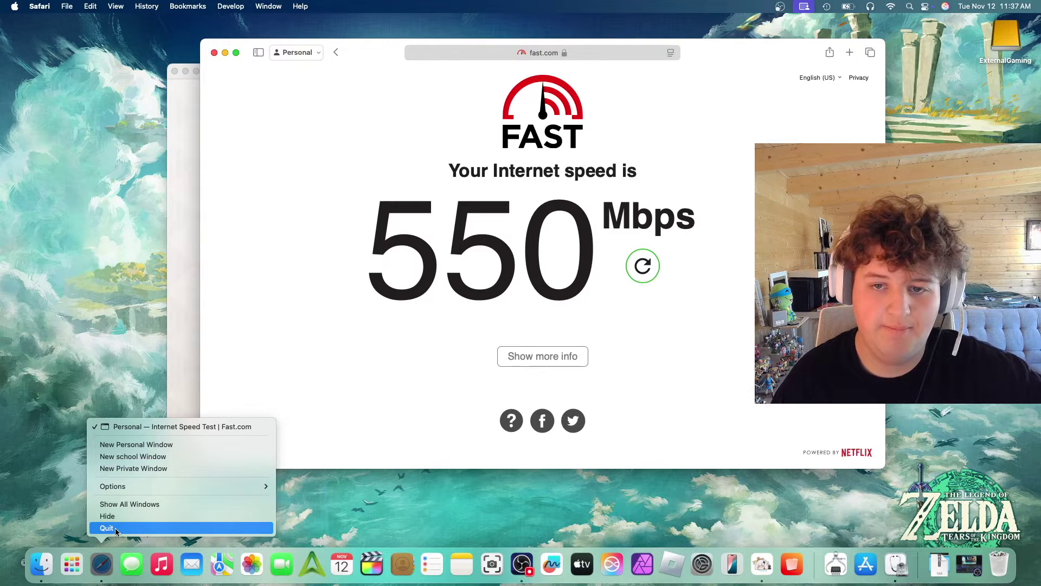
pyautogui.click(115, 528)
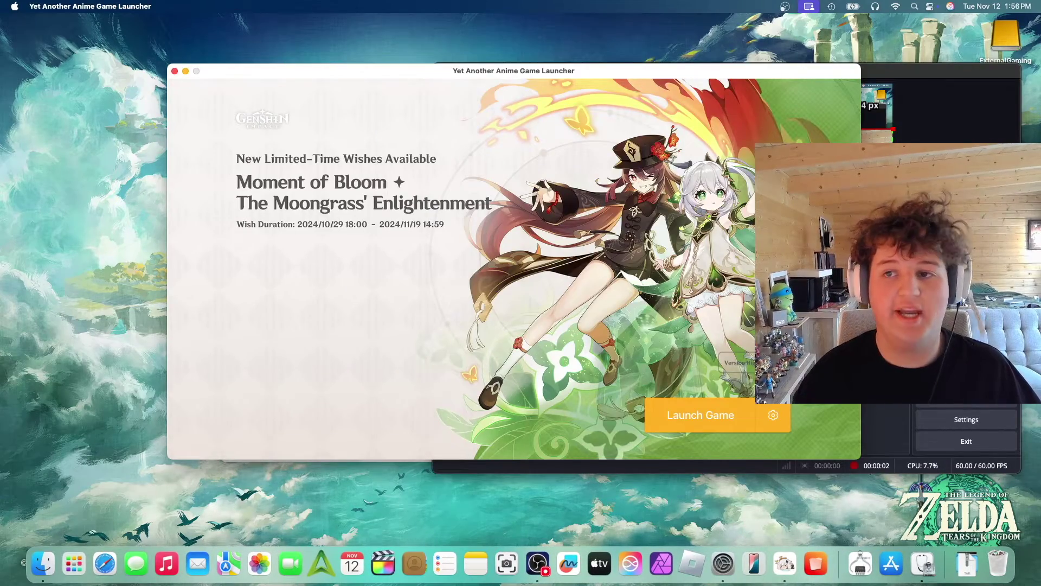
# - In the game launcher's general settings, enable the Metal HUD and set the DXVK HUD to None
pyautogui.press('super+Tab')
pyautogui.click(450, 71)
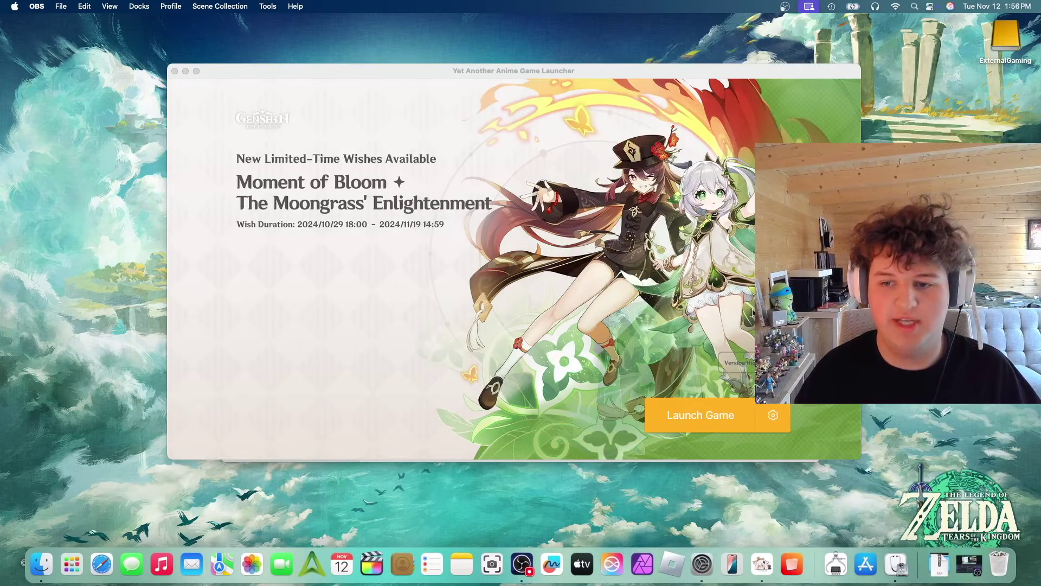
pyautogui.click(777, 411)
pyautogui.click(774, 413)
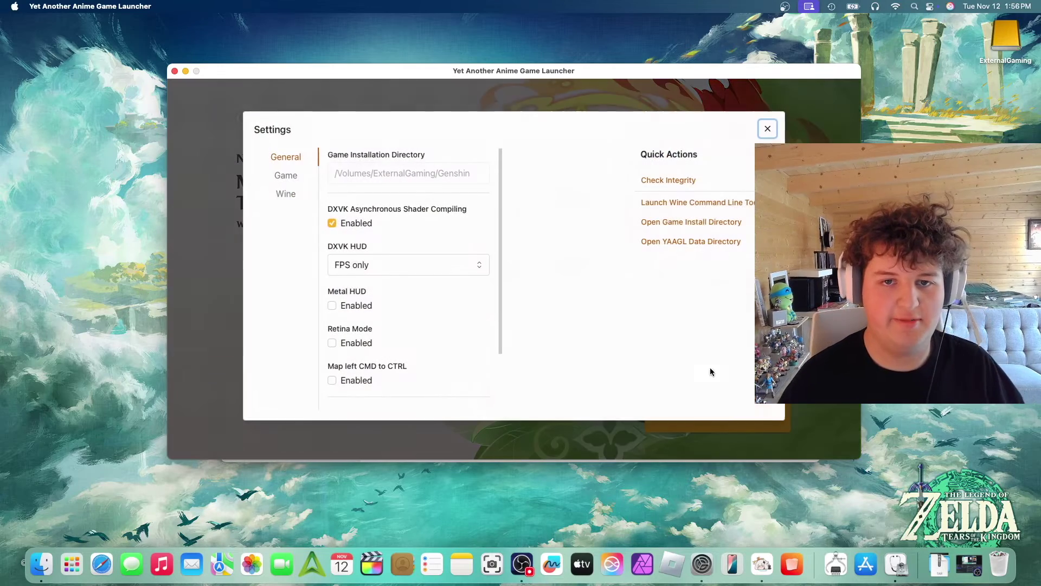
pyautogui.click(384, 261)
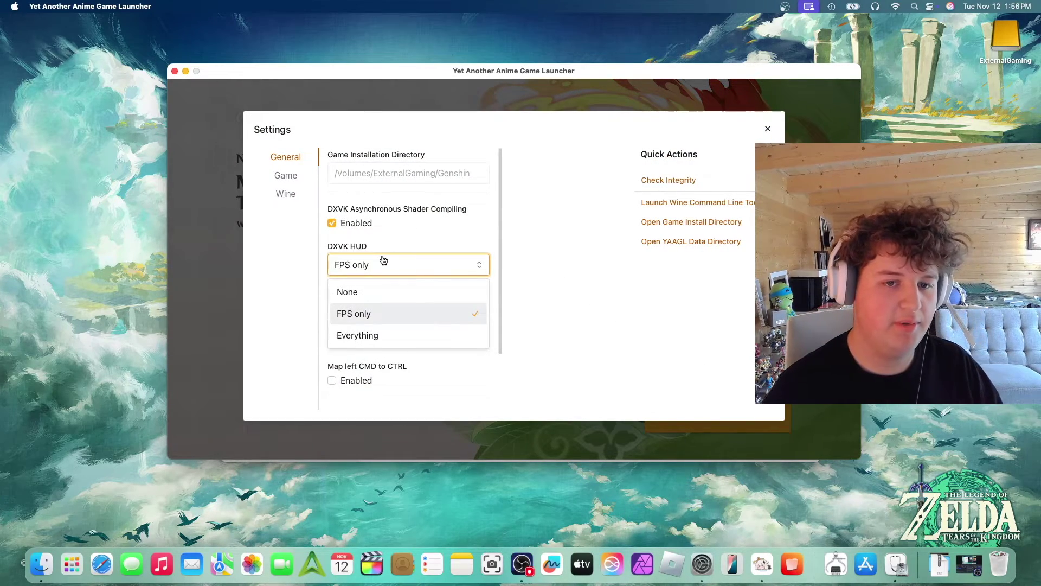
pyautogui.click(383, 317)
pyautogui.scroll(-2, 382, 278)
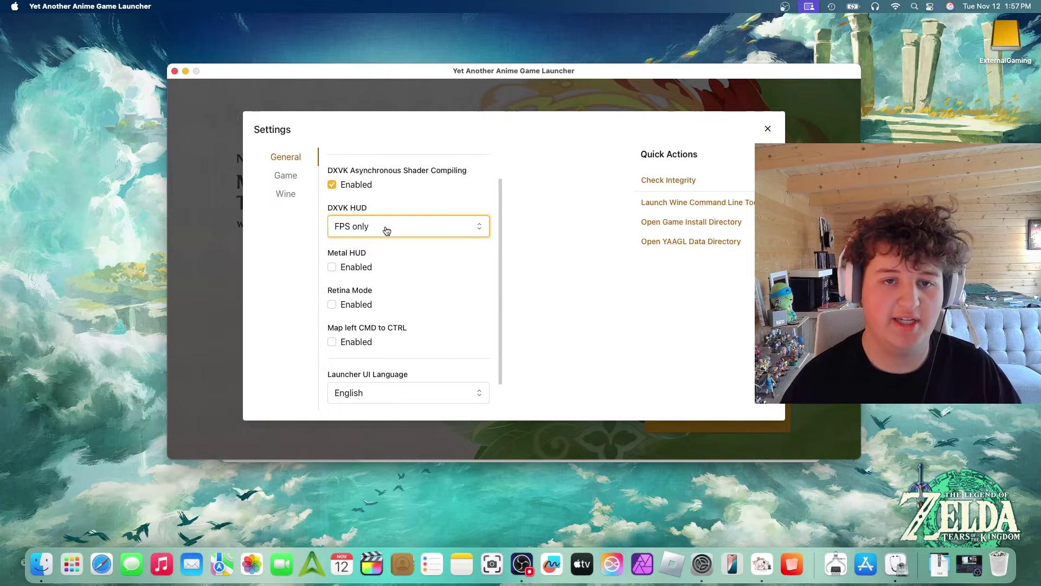
pyautogui.click(357, 267)
pyautogui.click(380, 231)
pyautogui.click(376, 254)
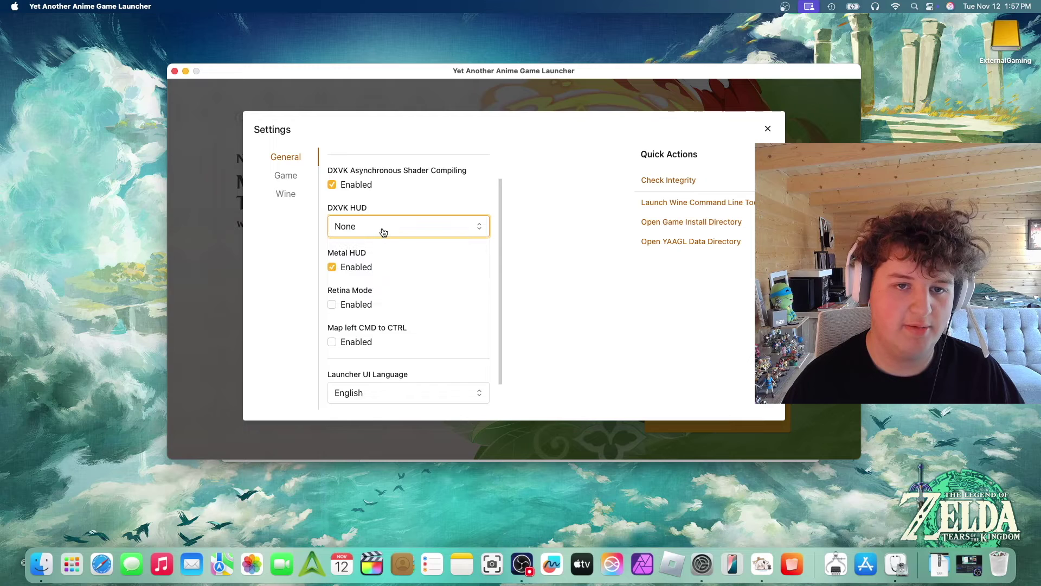
pyautogui.scroll(-2, 410, 273)
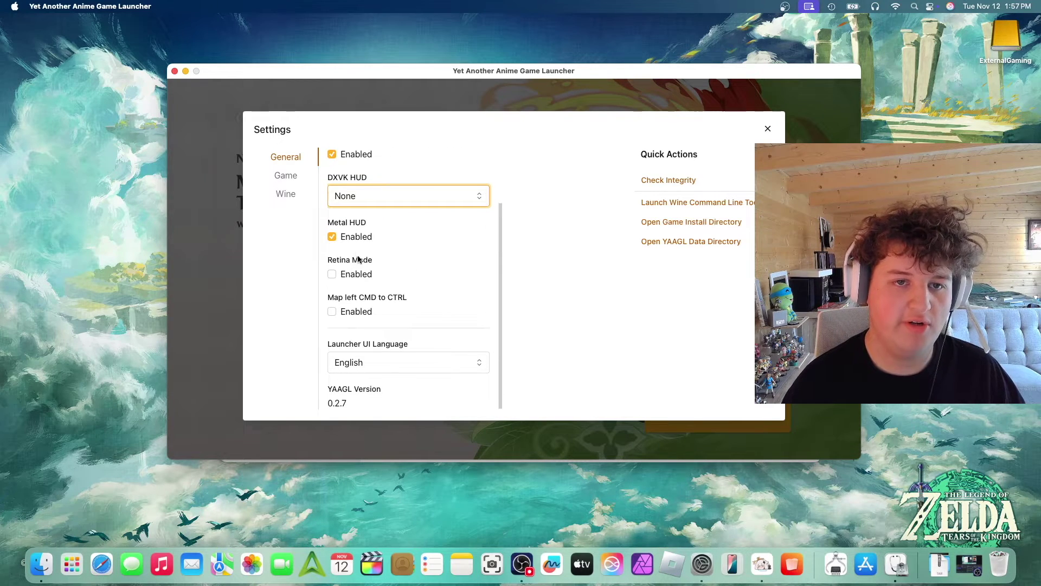
pyautogui.scroll(4, 349, 255)
# - Change the launcher's Wine distribution to GPTK and confirm the change
pyautogui.click(289, 176)
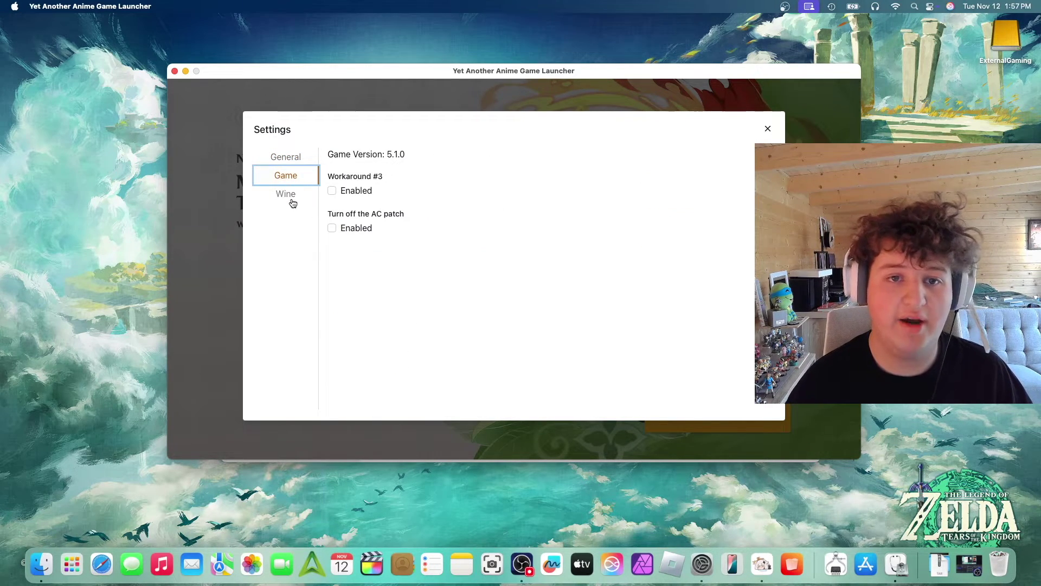
pyautogui.click(287, 195)
pyautogui.click(377, 181)
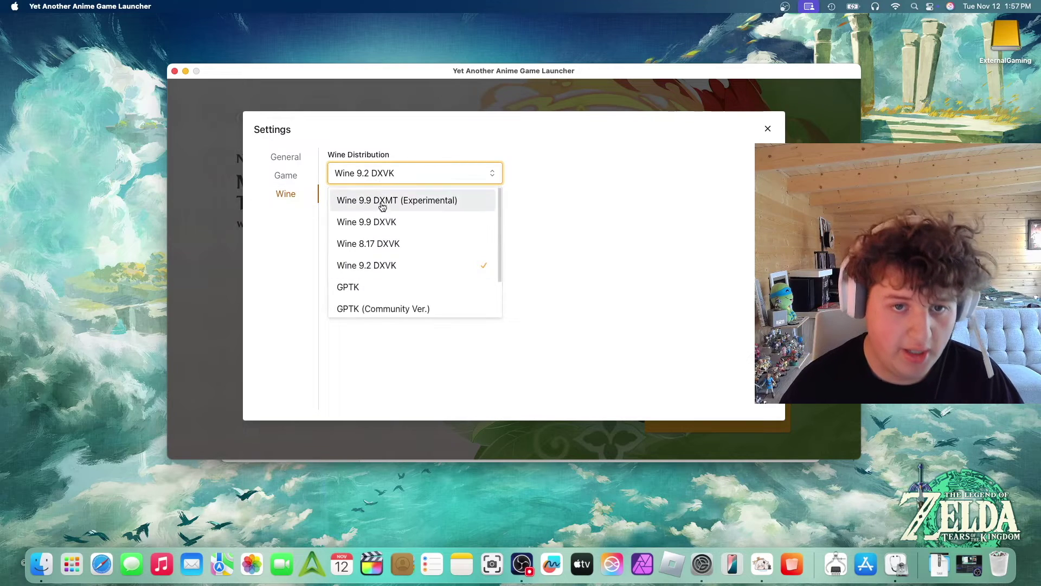
pyautogui.scroll(-2, 402, 236)
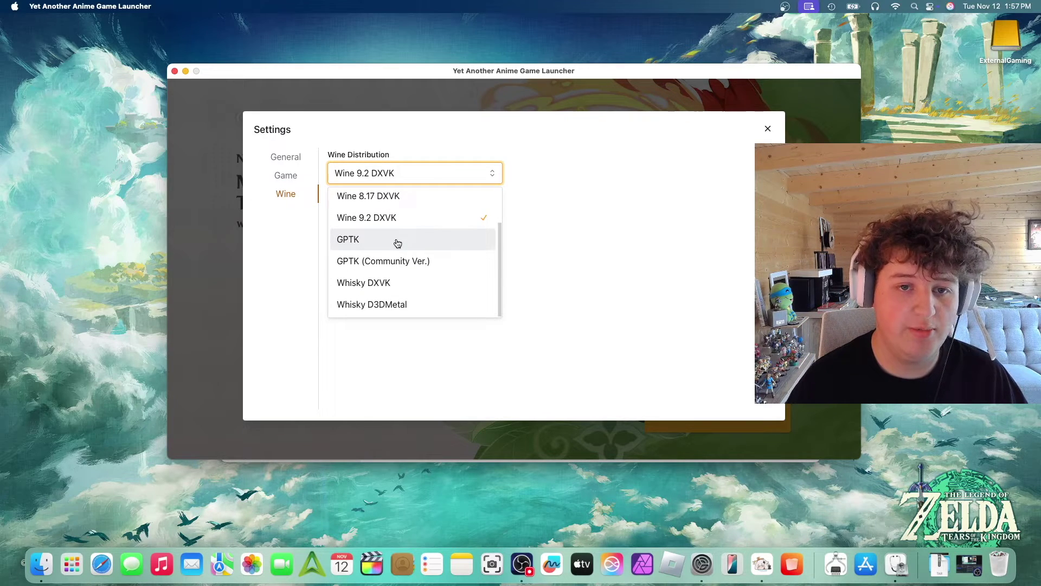
pyautogui.click(398, 241)
pyautogui.click(406, 205)
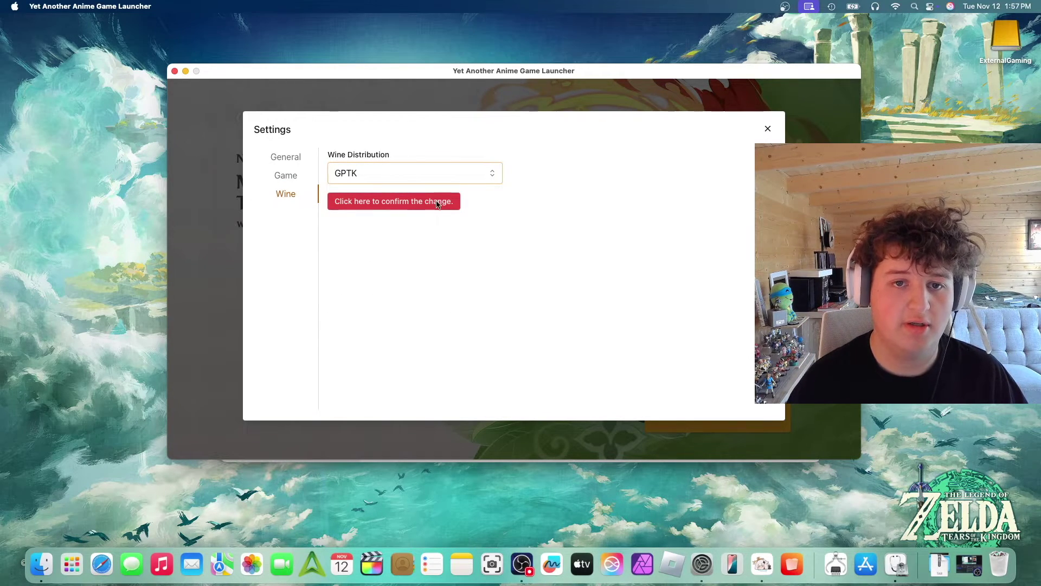
pyautogui.click(602, 188)
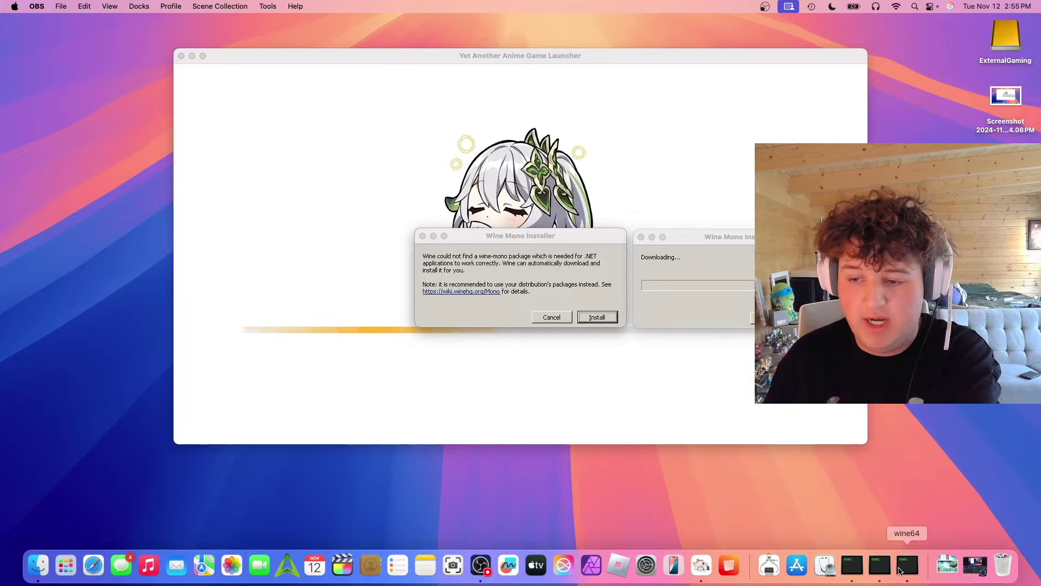
# - Install the missing Wine Mono package and restart the launcher once its setup is done
pyautogui.click(603, 317)
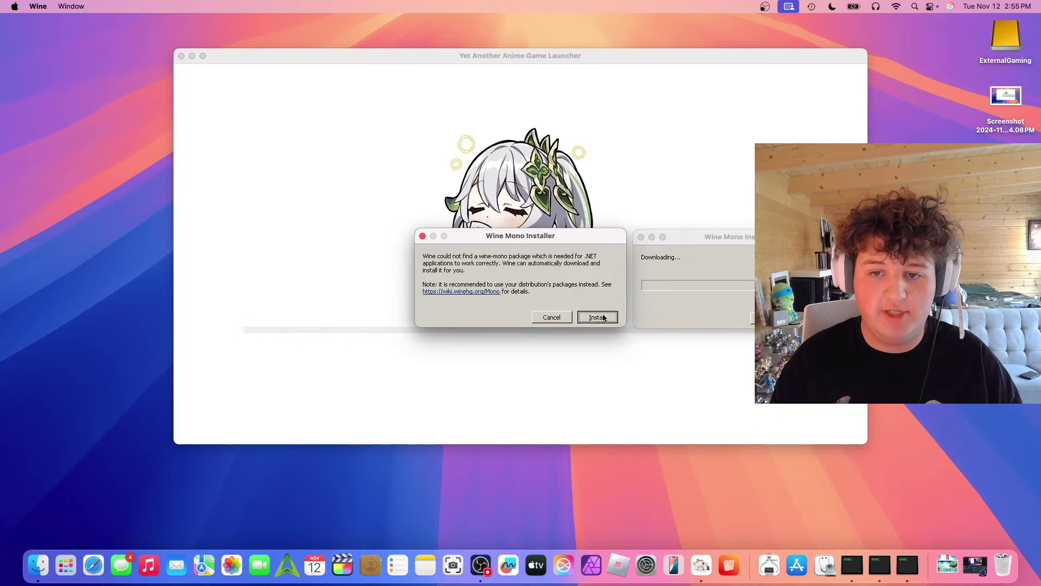
pyautogui.moveTo(542, 236); pyautogui.dragTo(790, 259)
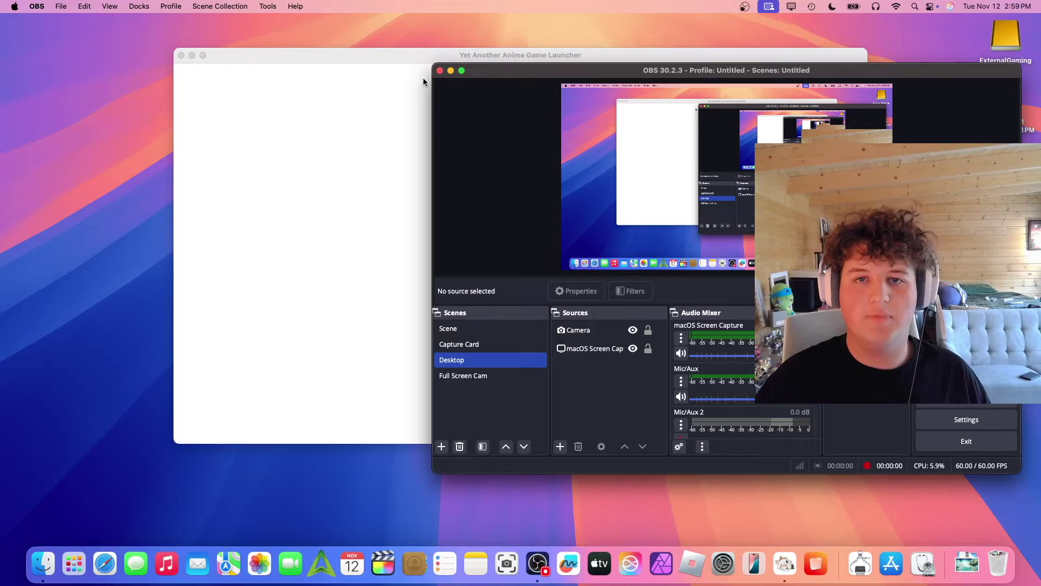
pyautogui.click(423, 81)
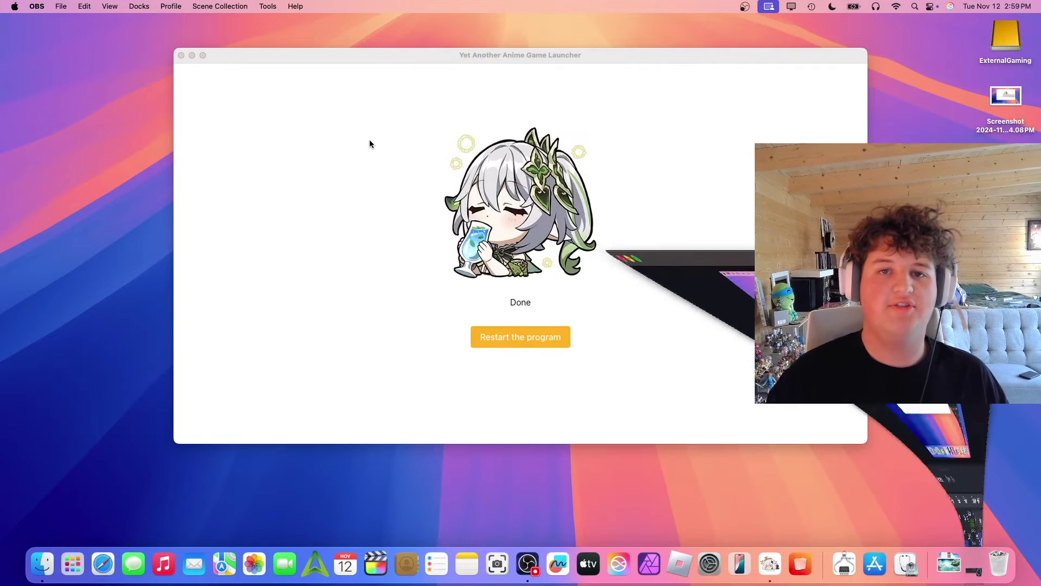
pyautogui.click(542, 336)
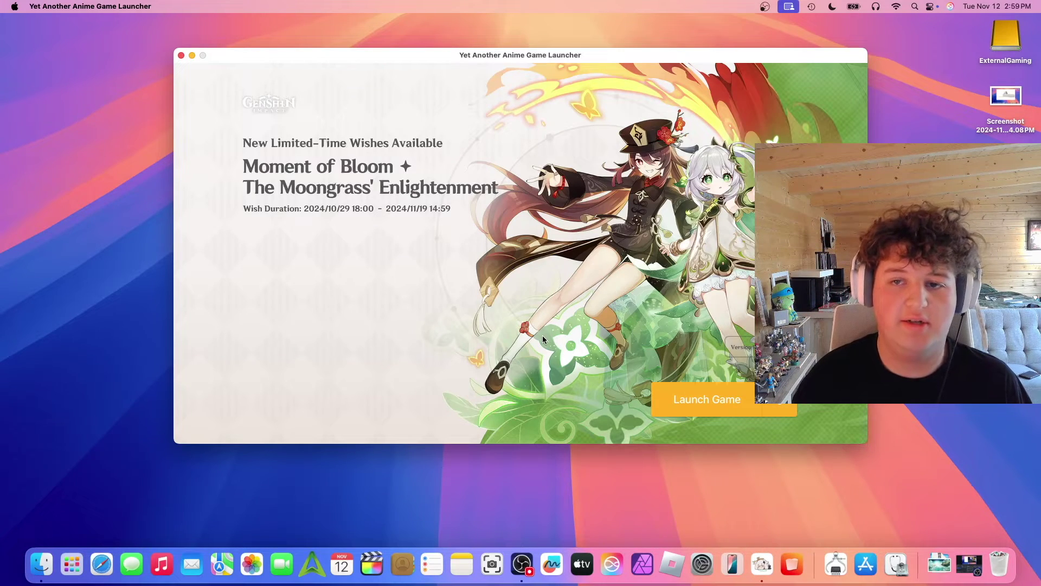
# - Review the launcher's general, game and Wine settings, including the available Wine distributions
pyautogui.click(779, 409)
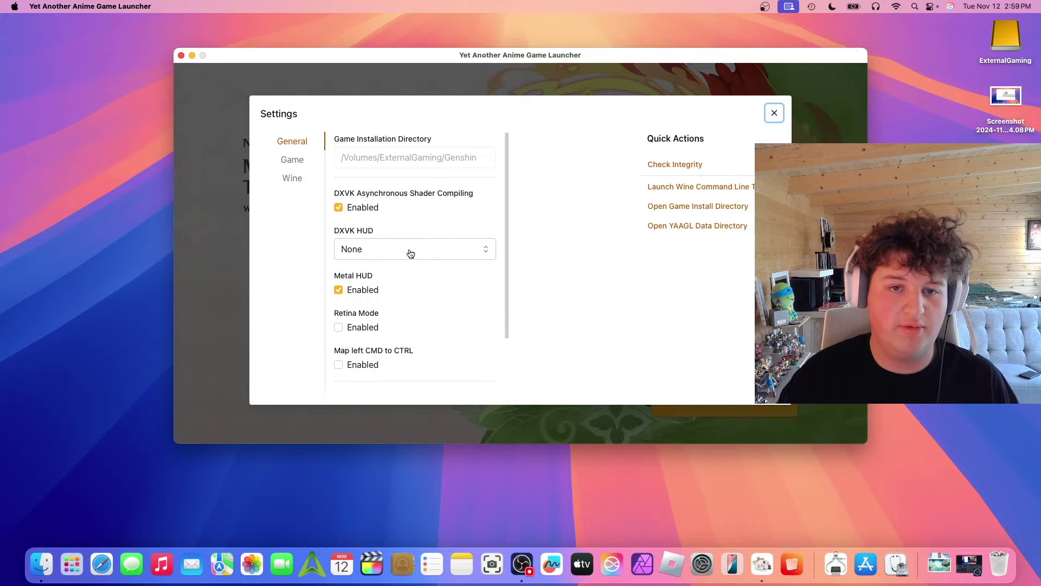
pyautogui.scroll(-2, 416, 253)
pyautogui.scroll(-3, 415, 252)
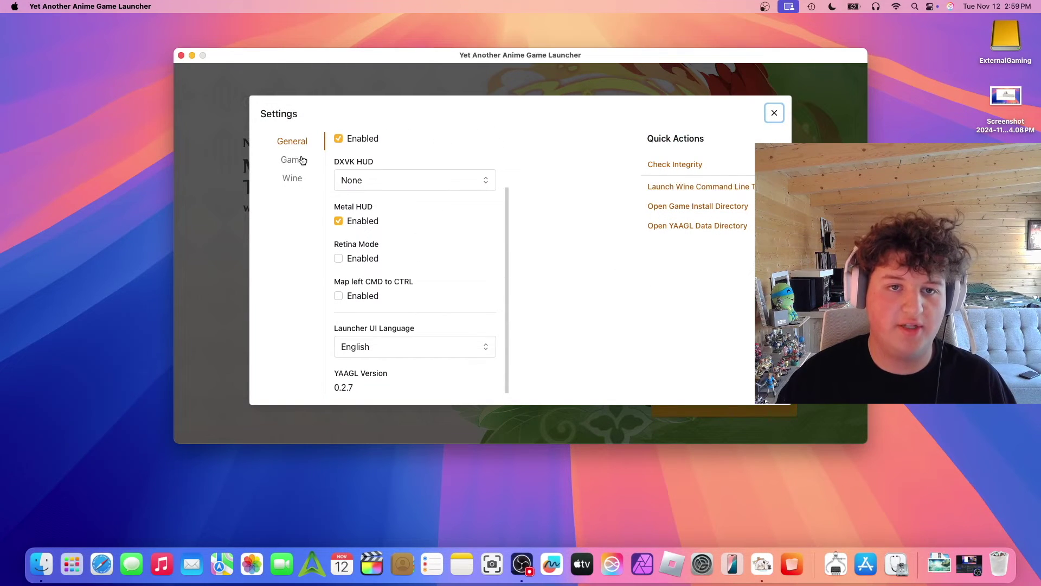
pyautogui.click(291, 179)
pyautogui.click(298, 161)
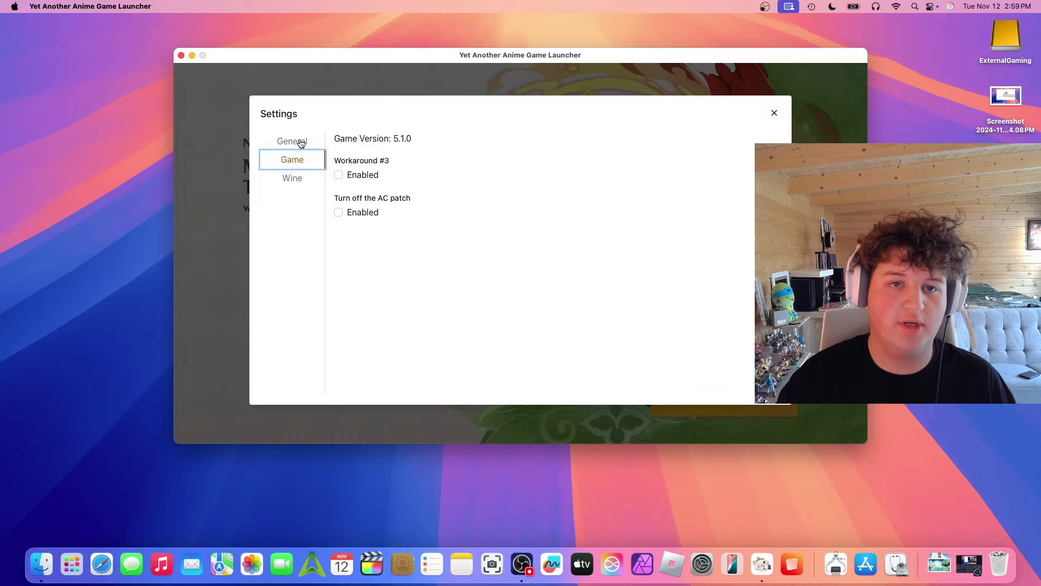
pyautogui.click(299, 142)
pyautogui.click(306, 180)
pyautogui.click(388, 158)
pyautogui.scroll(-2, 418, 238)
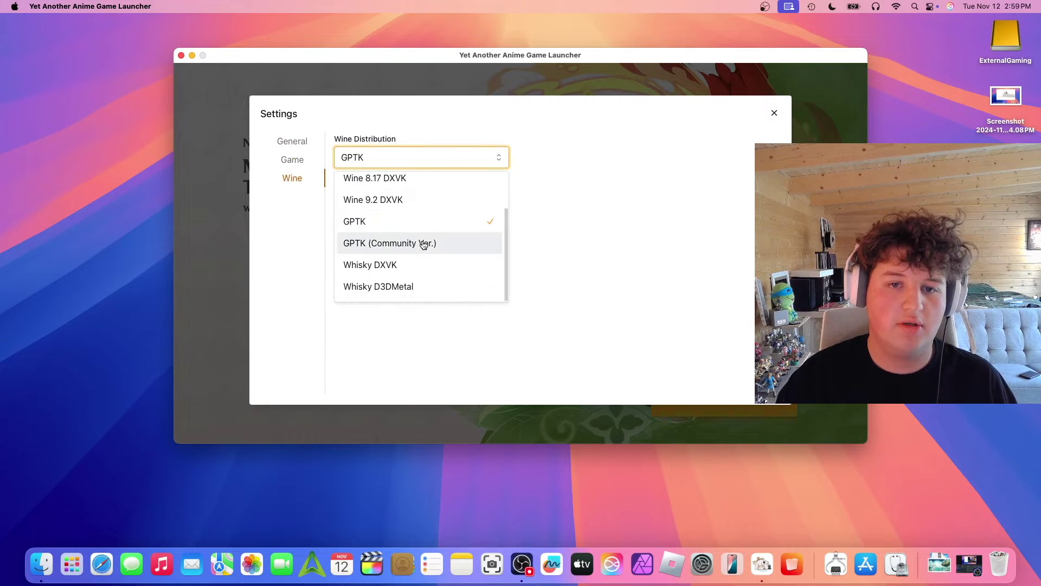
pyautogui.click(633, 228)
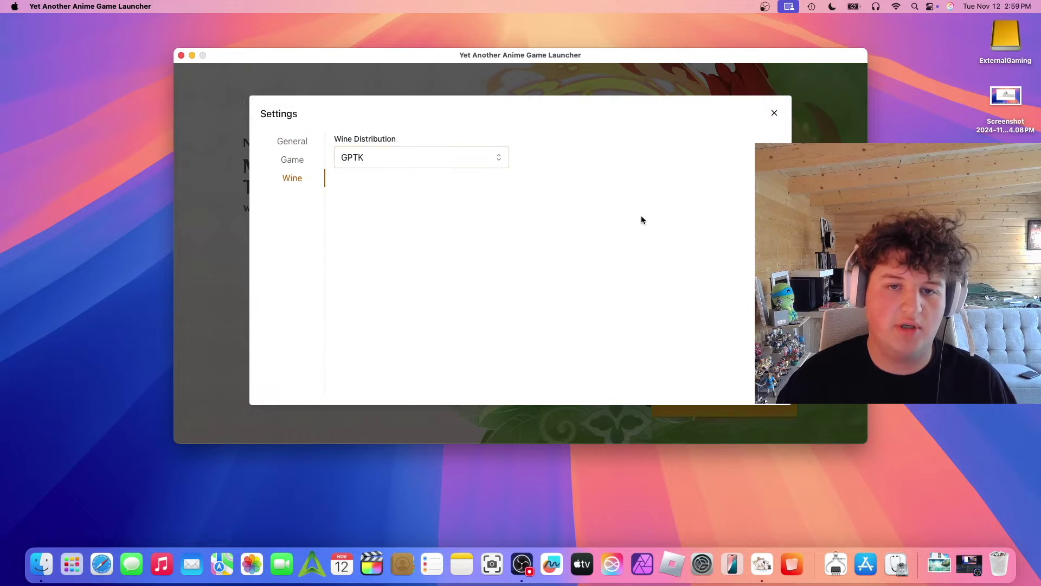
# - Close the launcher settings and launch Genshin Impact
pyautogui.click(774, 114)
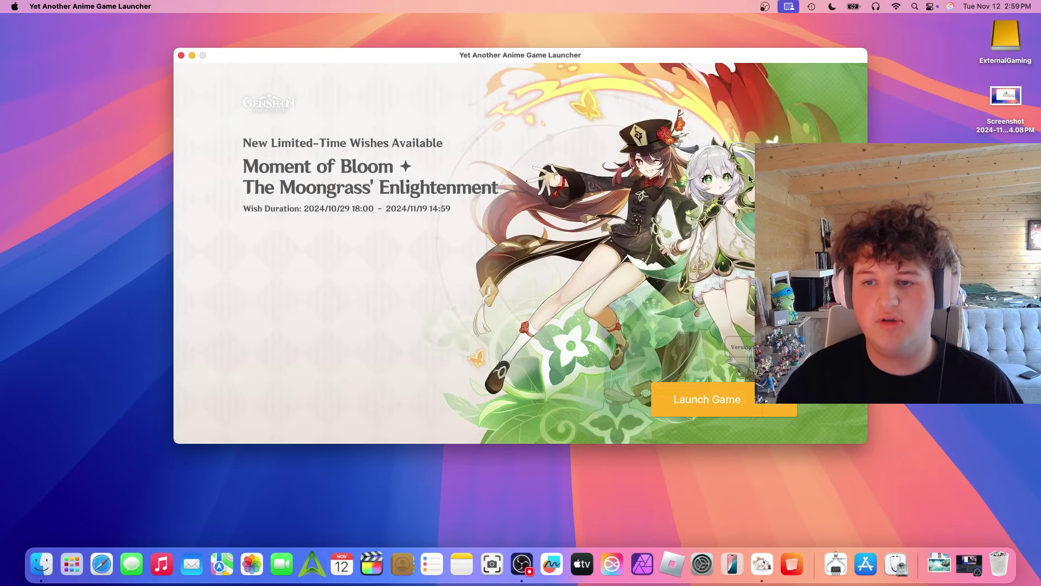
pyautogui.click(704, 399)
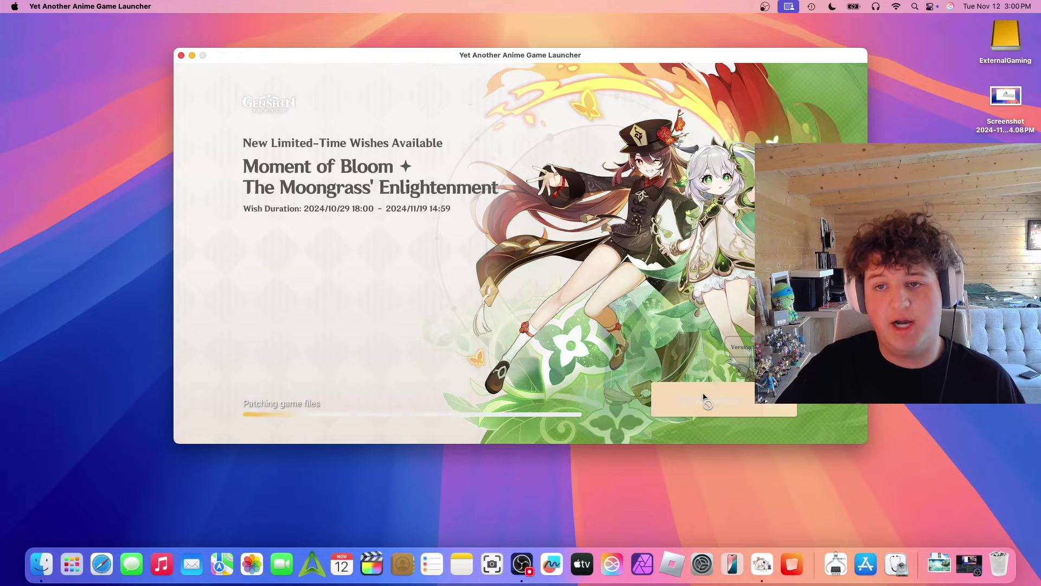